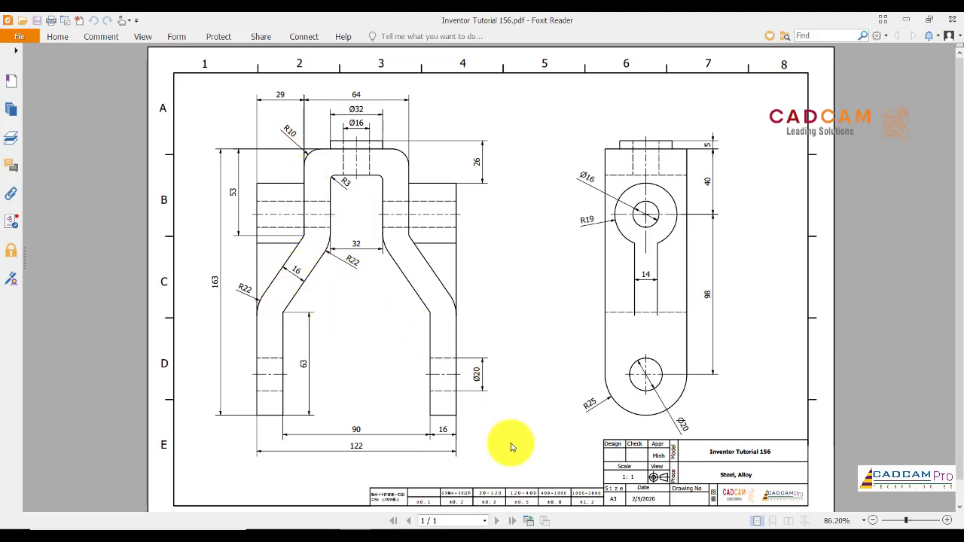
- Switch from the Foxit bracket drawing to the blank Steel Part3 in Inventor
left_click(688, 526)
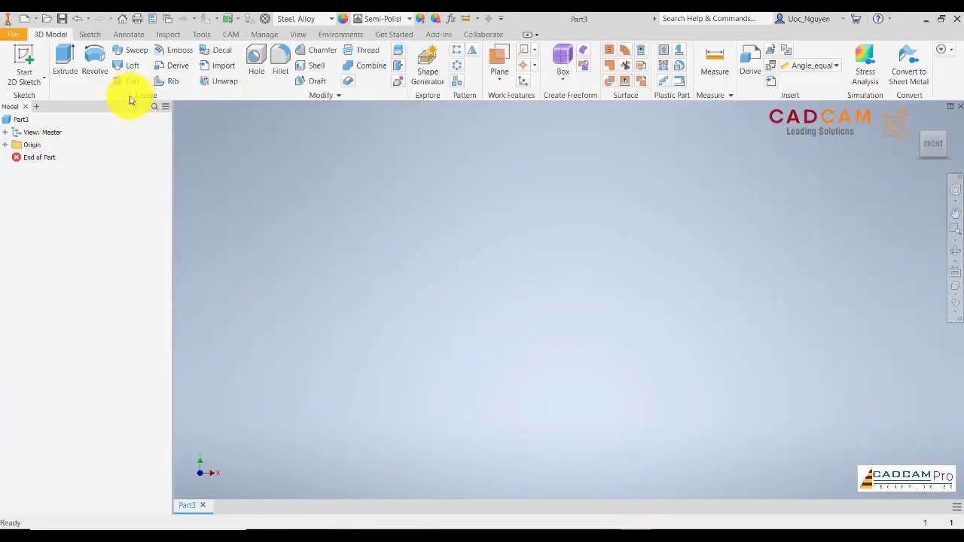
- Start a sketch on the front plane and draw the left arm's outer edges from the origin
left_click(24, 57)
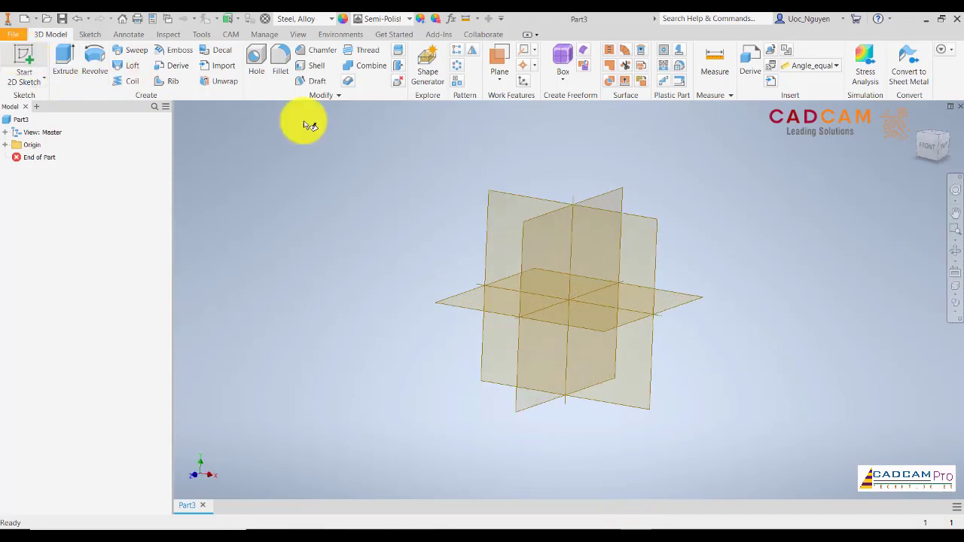
left_click(501, 177)
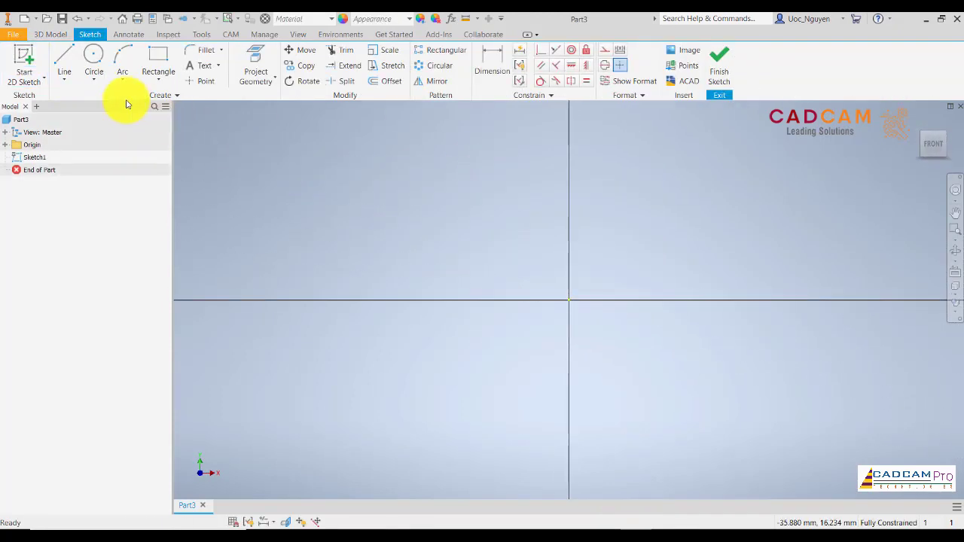
left_click(64, 60)
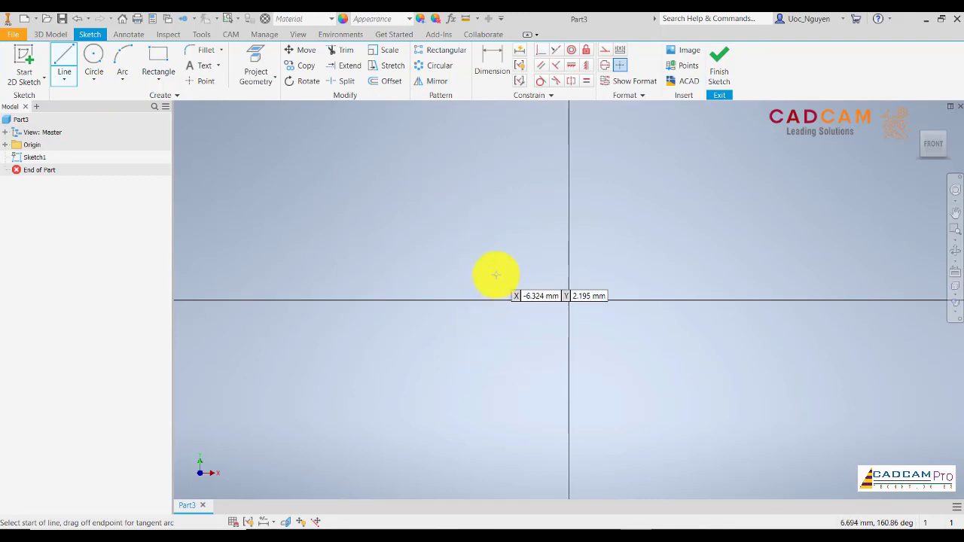
left_click(570, 299)
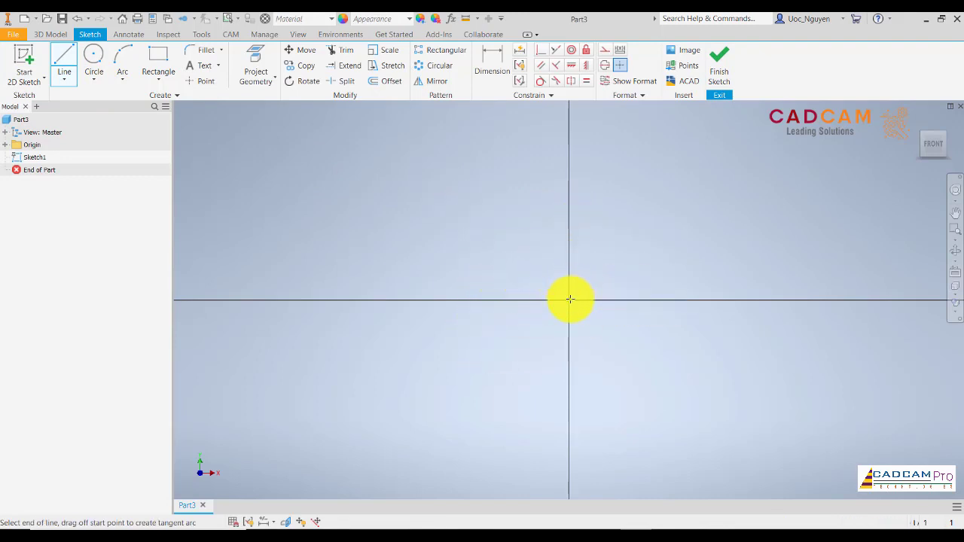
left_click(518, 244)
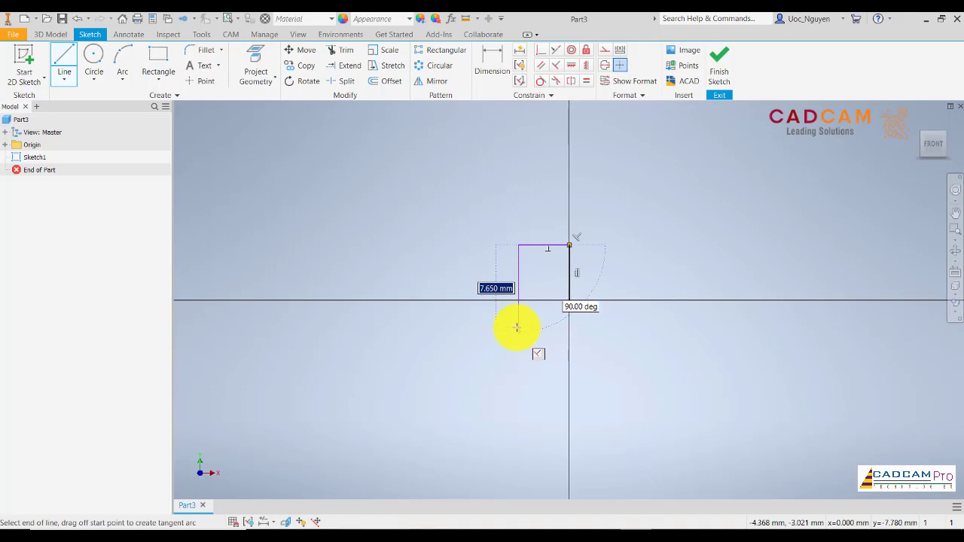
left_click(518, 314)
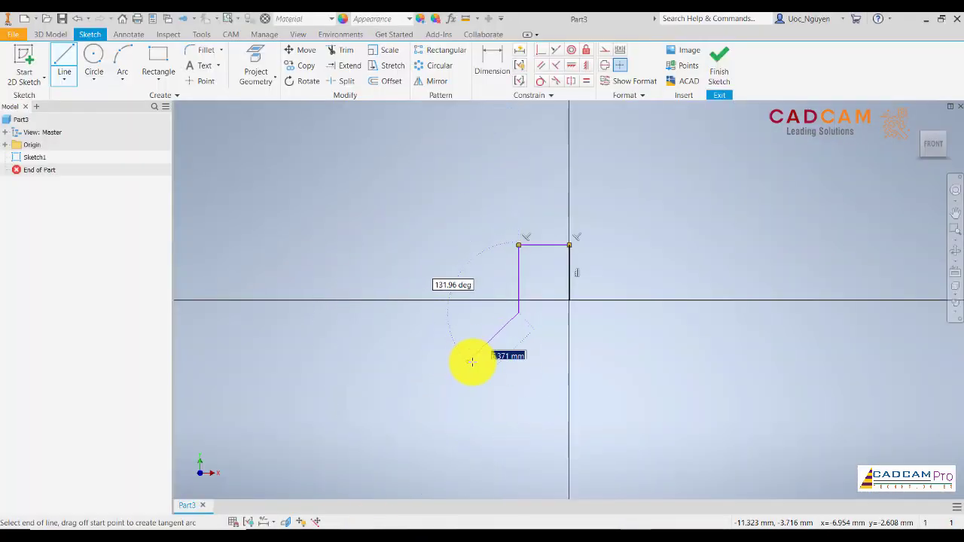
left_click(474, 362)
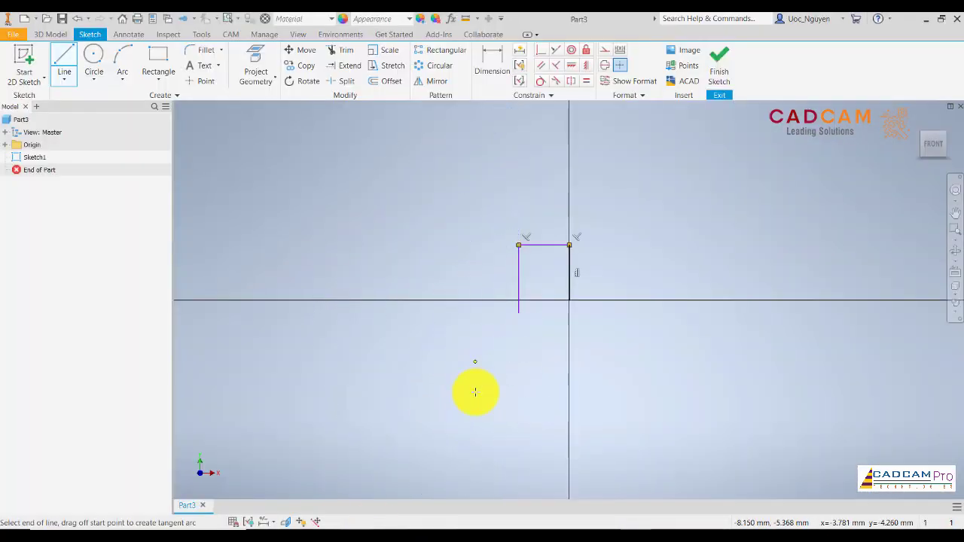
left_click(474, 468)
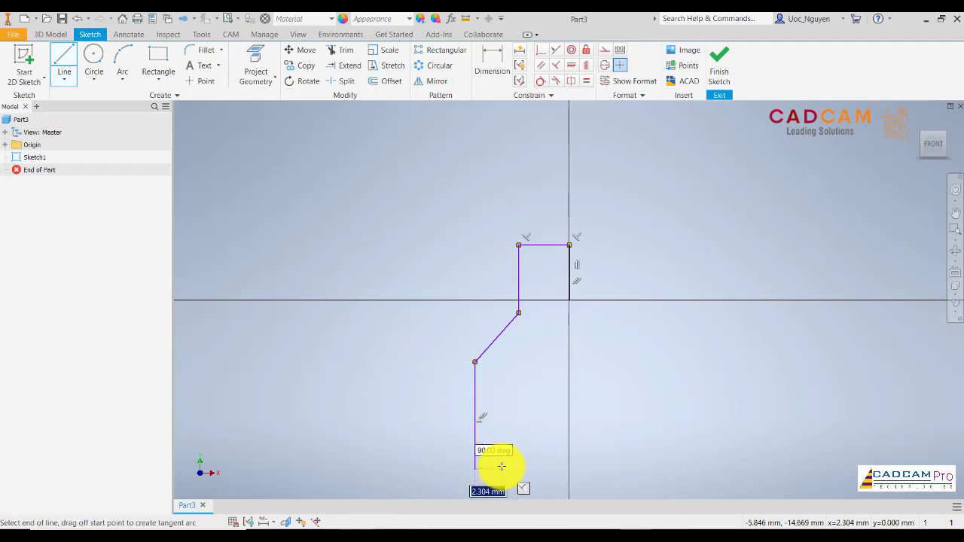
- Draw the arm's inner edges and close the outline back at the vertical axis
left_click(500, 468)
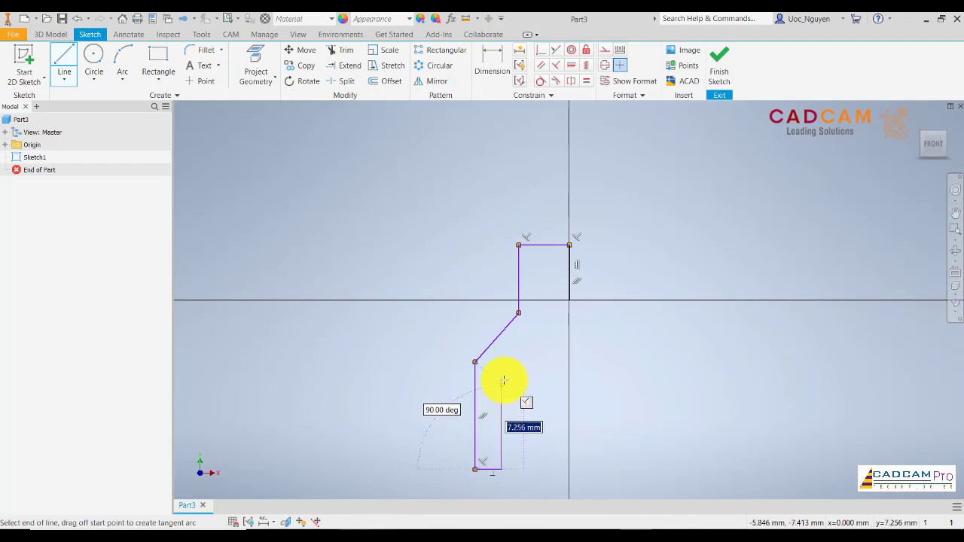
left_click(501, 385)
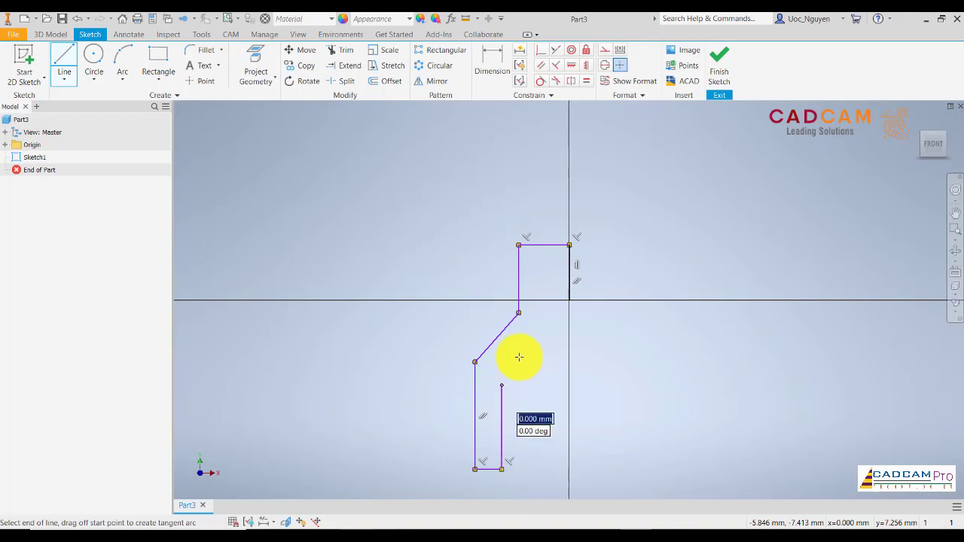
left_click(543, 324)
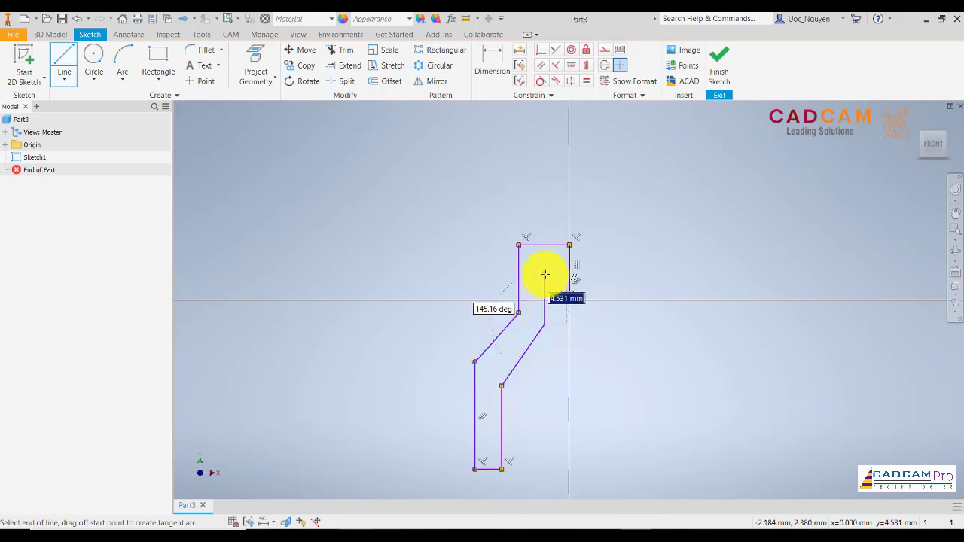
left_click(560, 271)
left_click(565, 272)
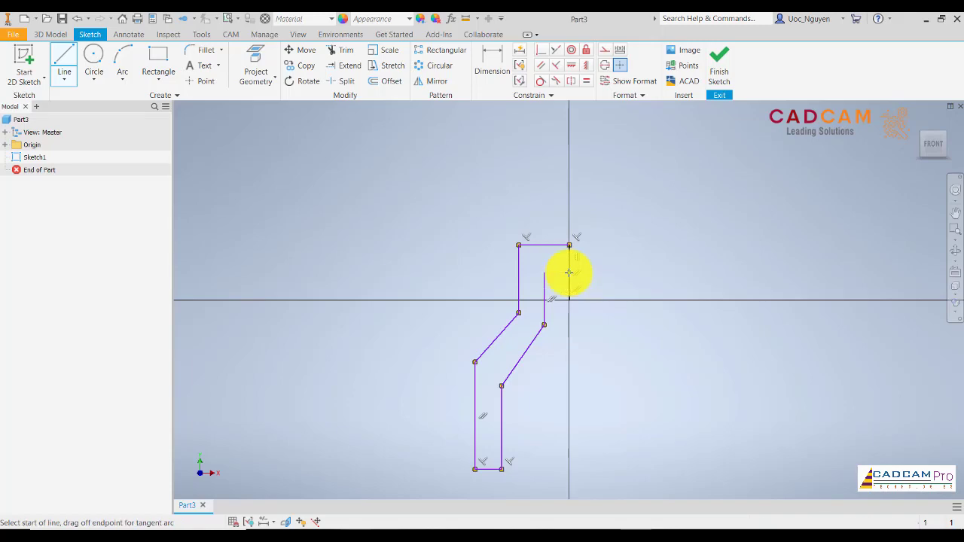
key("Escape")
middle_click_drag(596, 332, 559, 313)
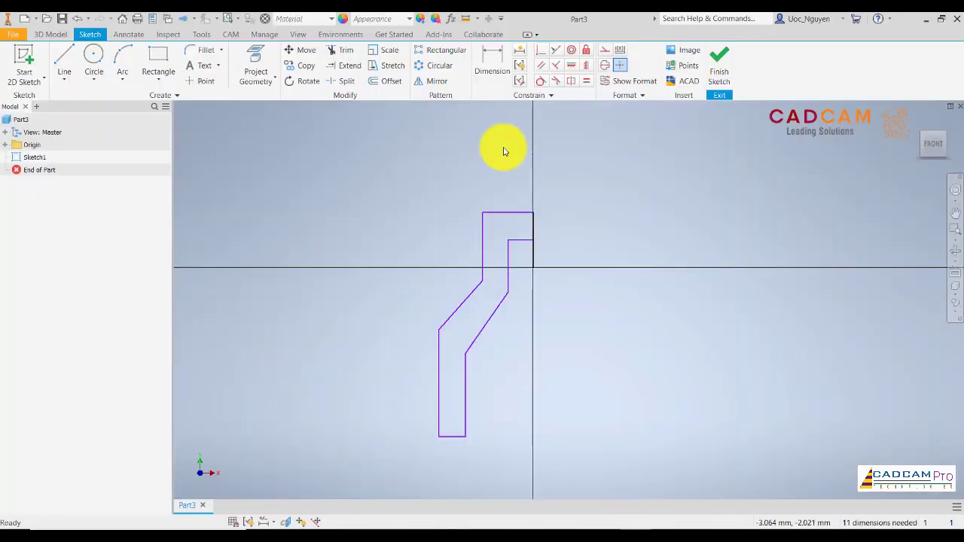
- Dimension the top edge of the half profile as 32 mm wide
left_click(494, 68)
left_click(525, 216)
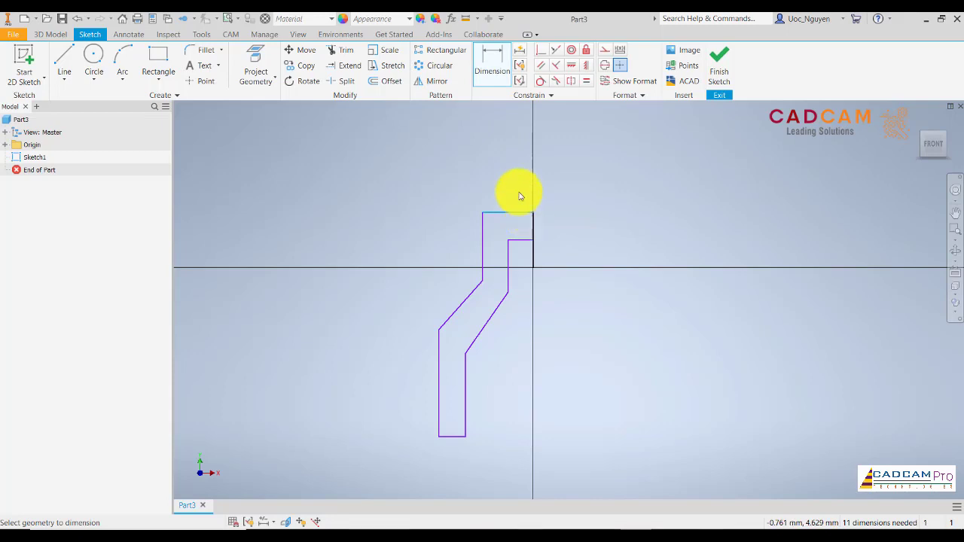
left_click(516, 182)
type("64/2")
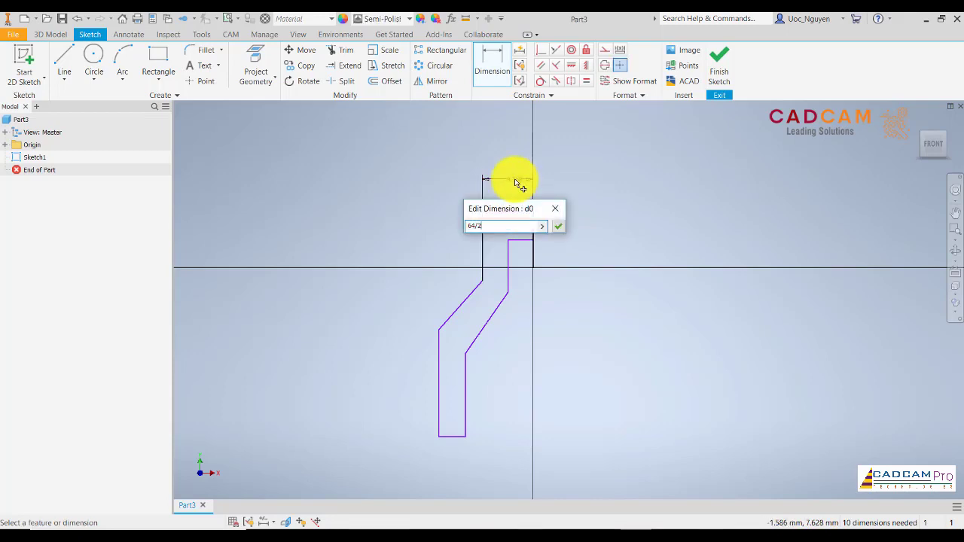
key("Return")
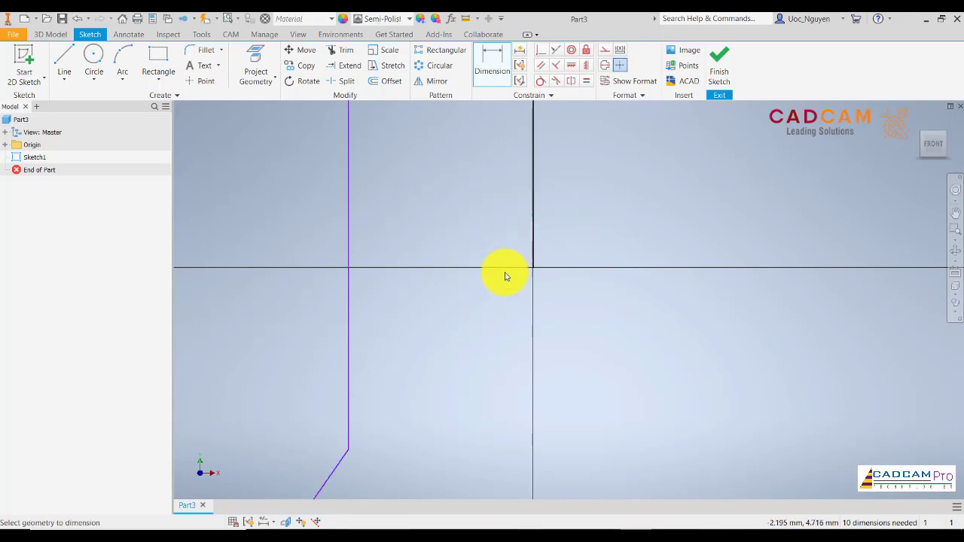
scroll(504, 276, "up", 5)
scroll(488, 279, "down", 3)
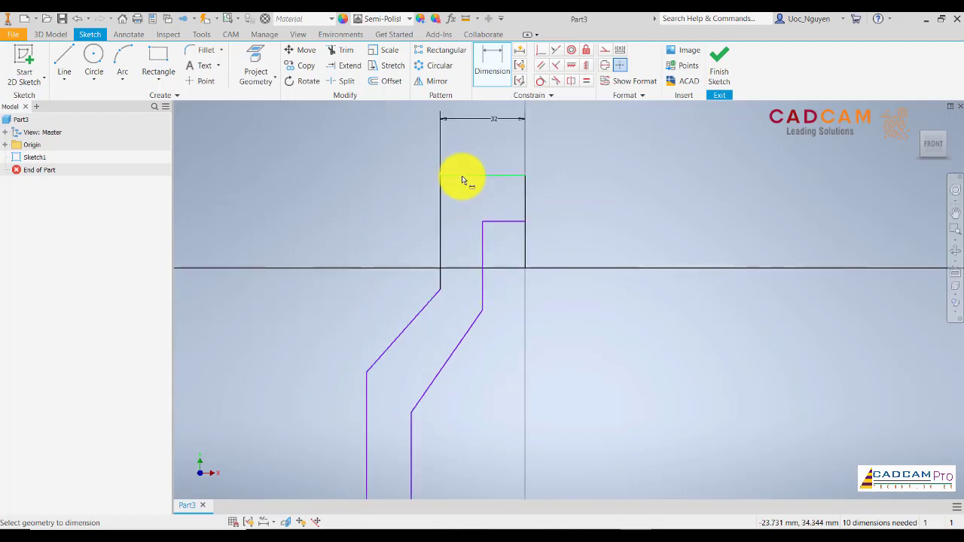
- Add the 53 mm outer edge height and the 163 mm overall height
left_click(442, 292)
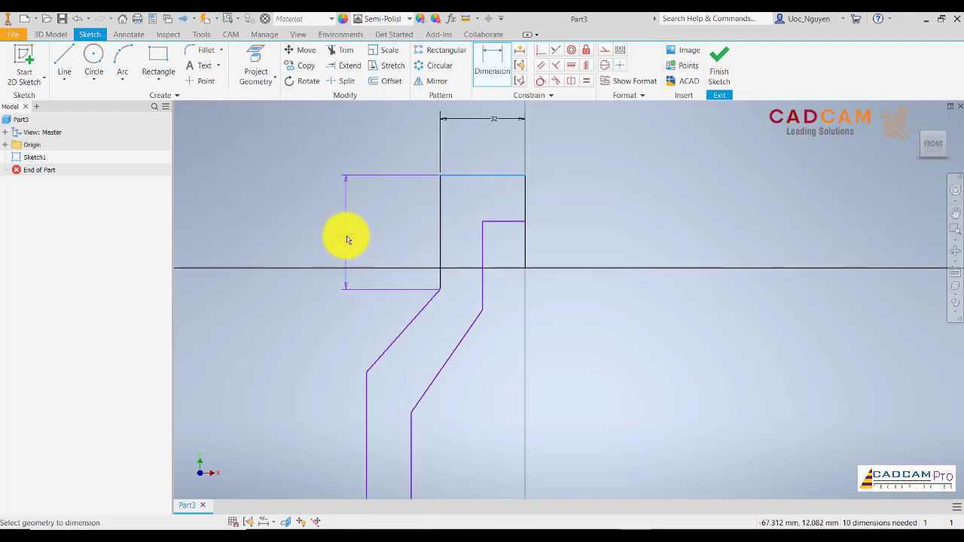
left_click(346, 238)
key("Return")
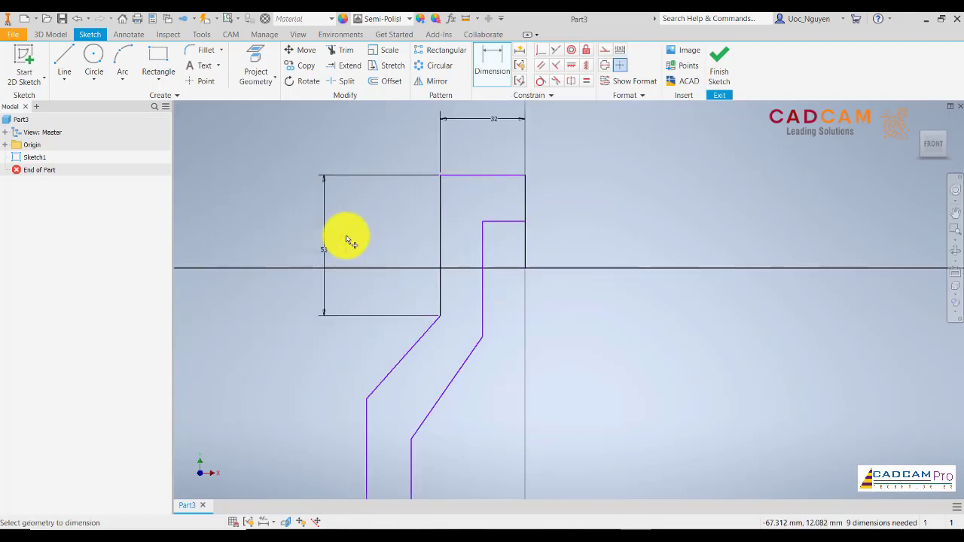
scroll(457, 184, "up", 2)
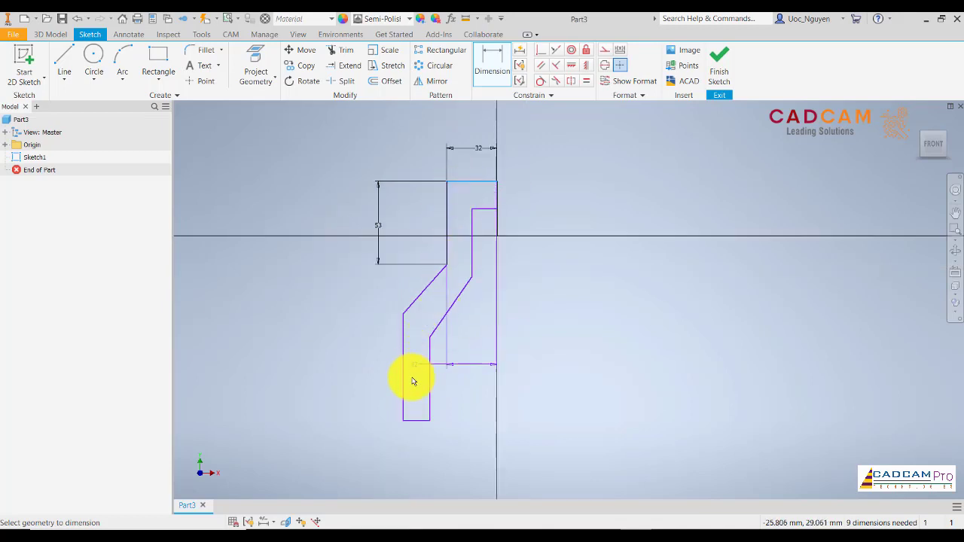
left_click(408, 420)
left_click(355, 296)
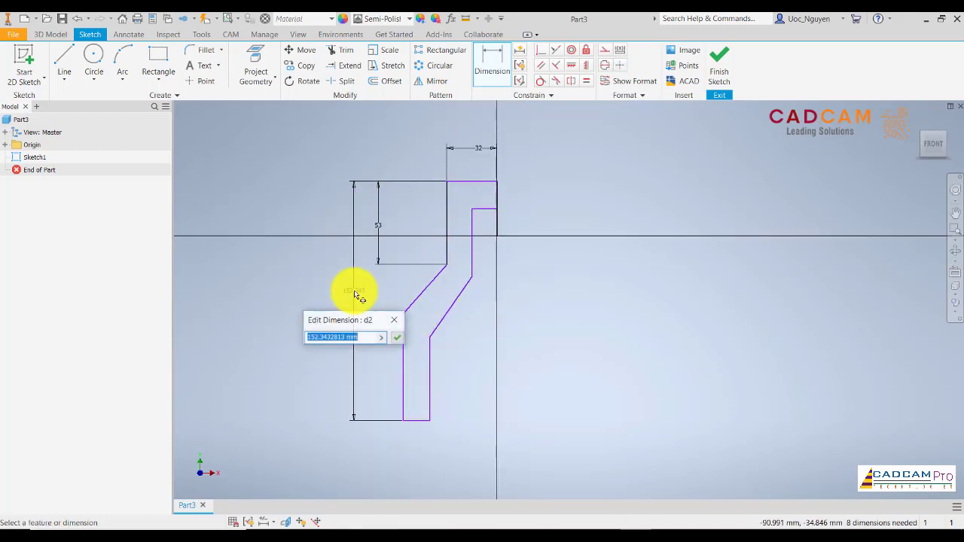
type("3")
key("Return")
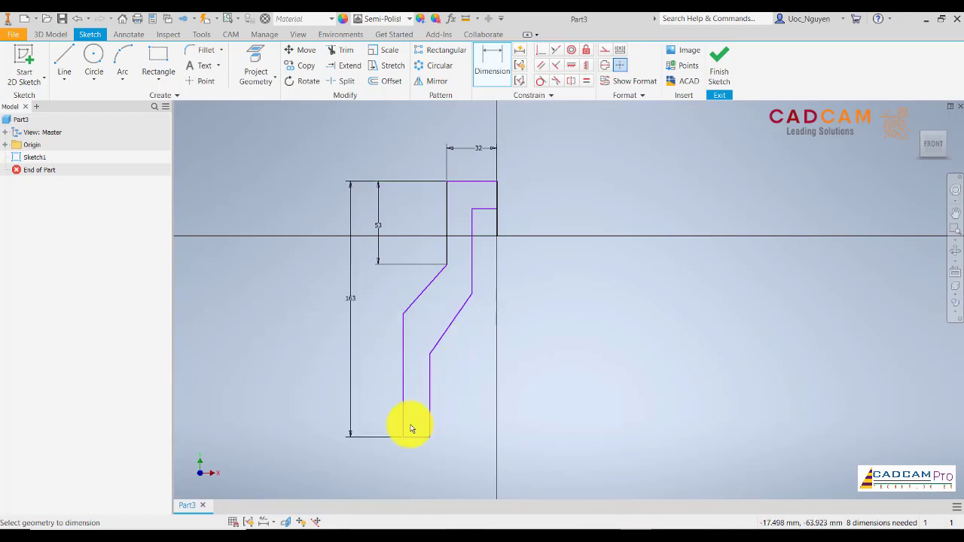
- Set the arm's foot width to 16 mm and link the arm thickness to it
left_click(416, 459)
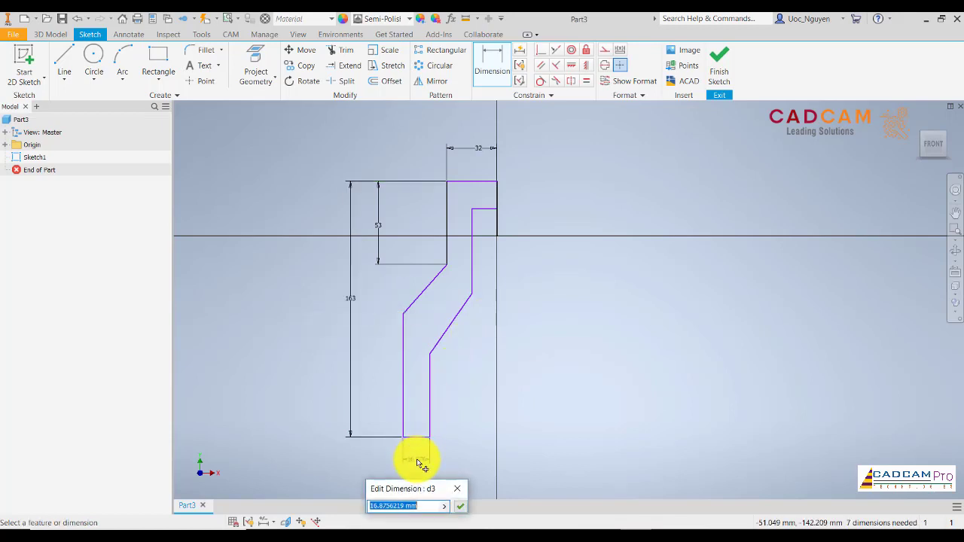
type("16")
key("Return")
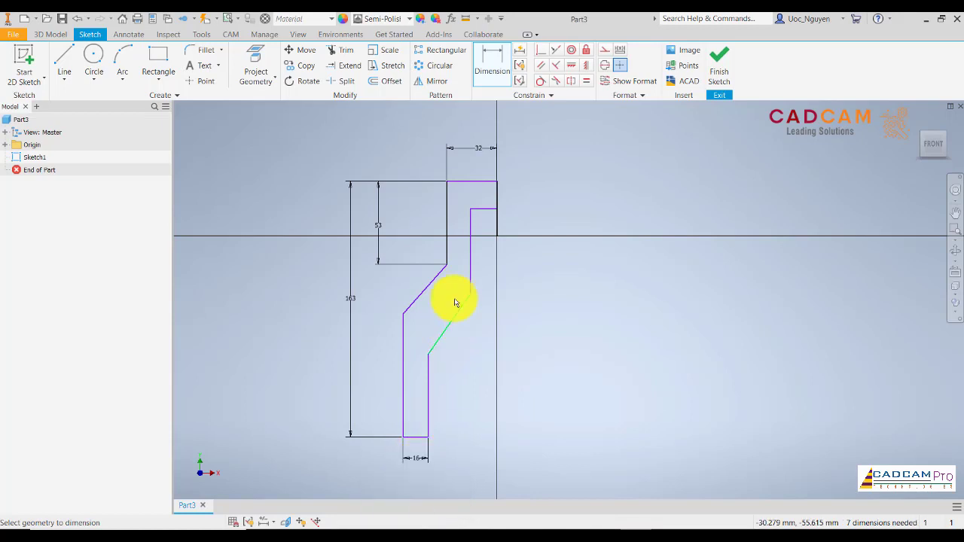
left_click(473, 239)
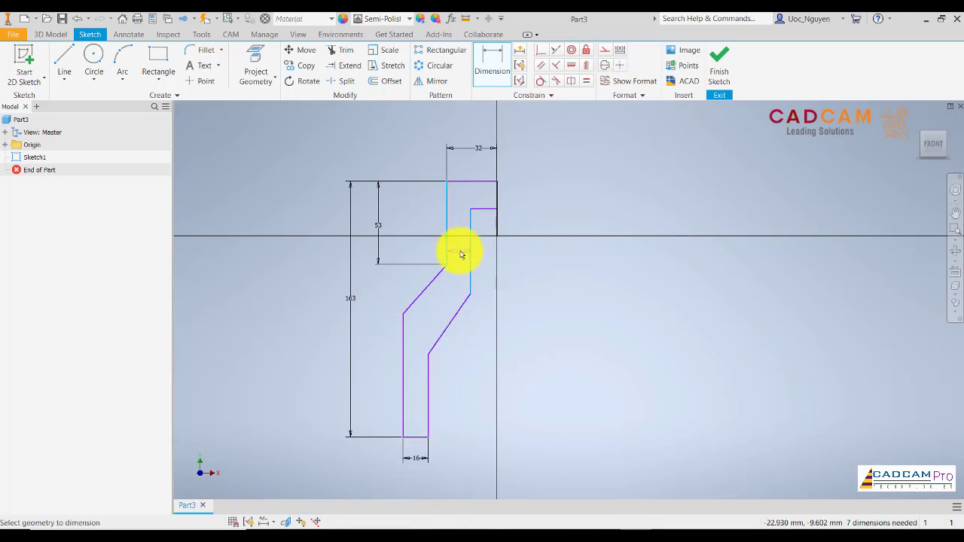
left_click(462, 251)
left_click(416, 458)
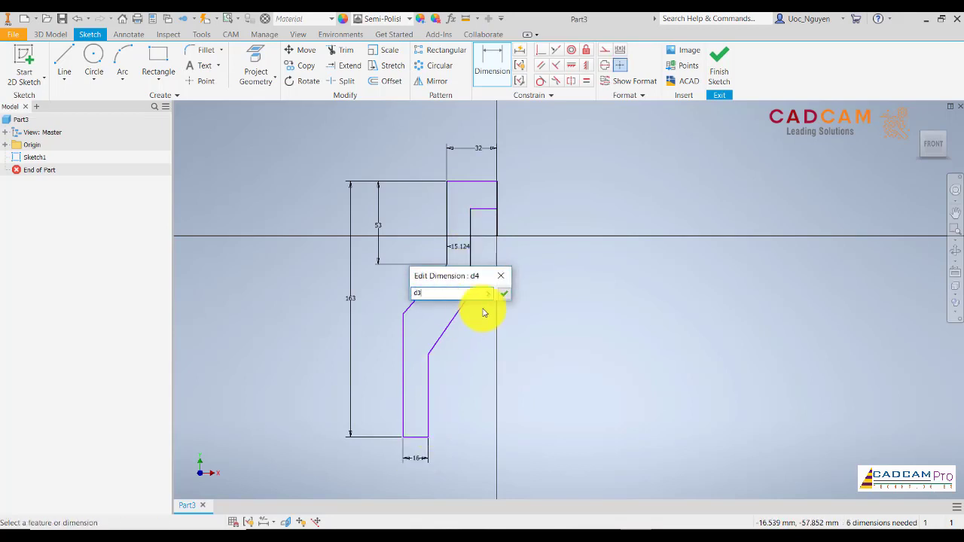
left_click(503, 295)
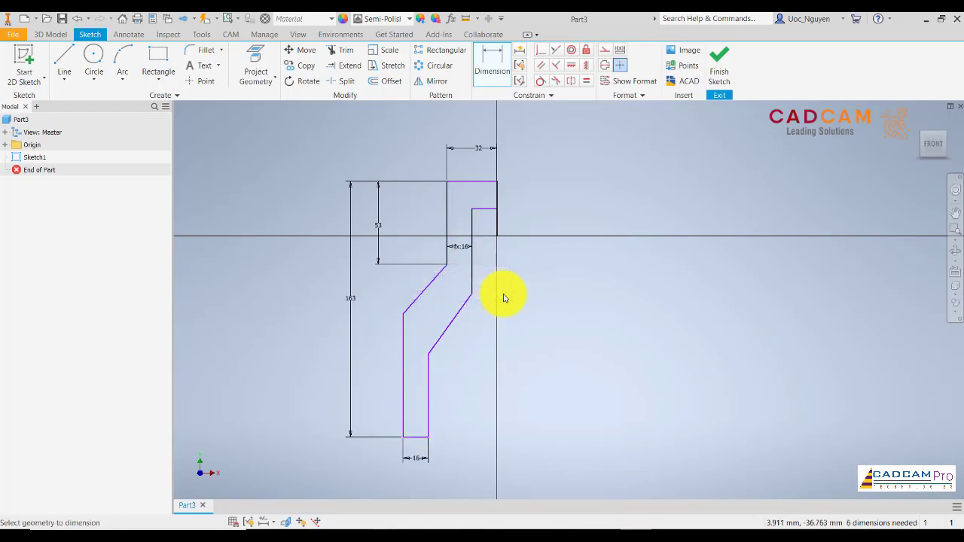
- Link the top inner step width to the same 16 mm value
left_click(484, 189)
left_click(480, 200)
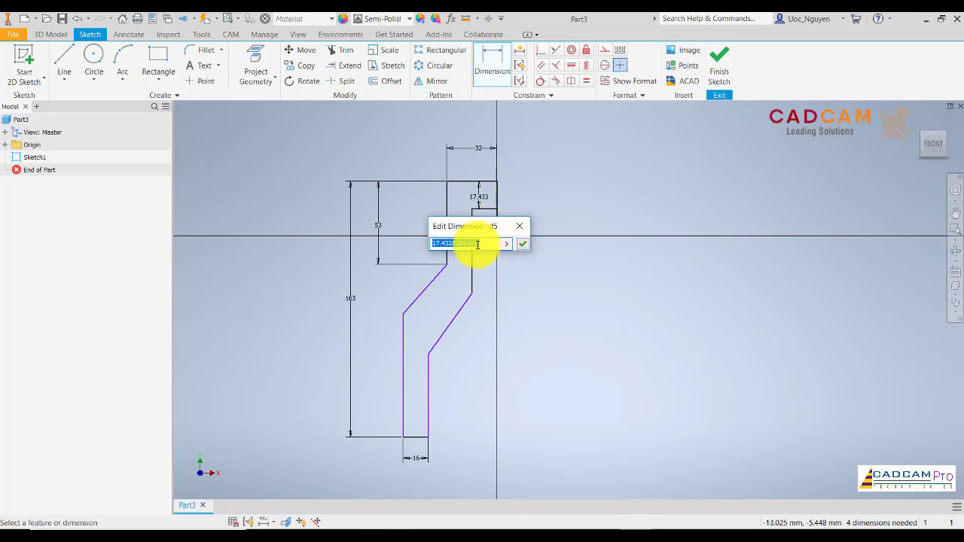
left_click_drag(473, 226, 588, 218)
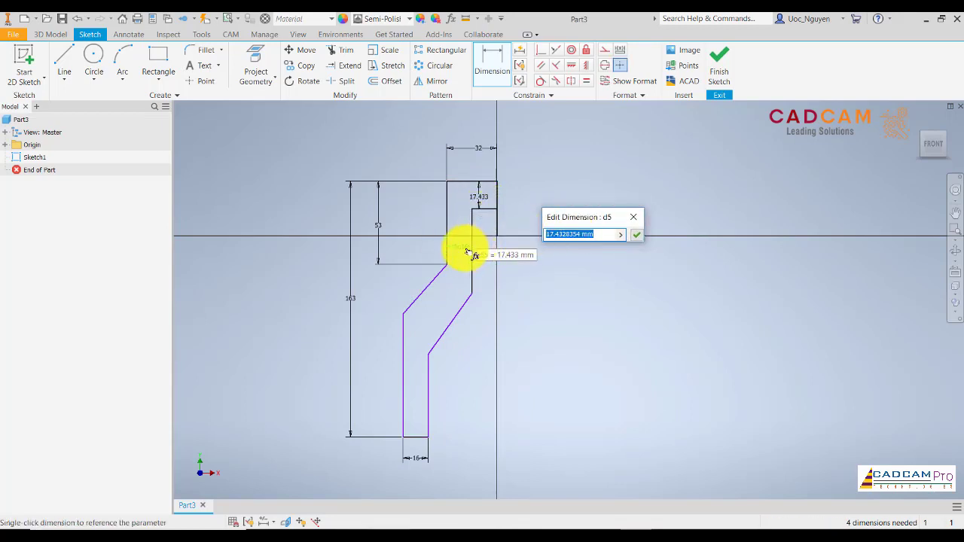
left_click(637, 235)
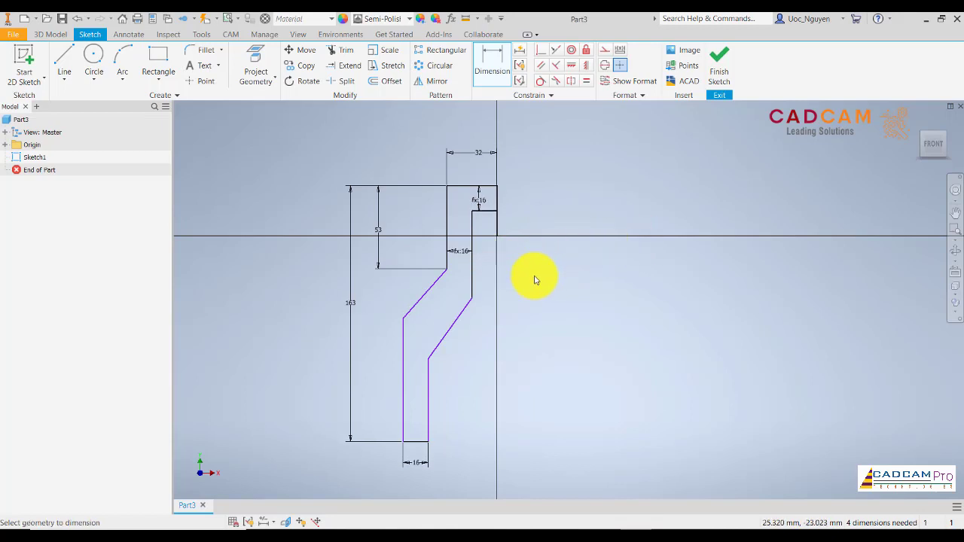
middle_click_drag(532, 285, 532, 278)
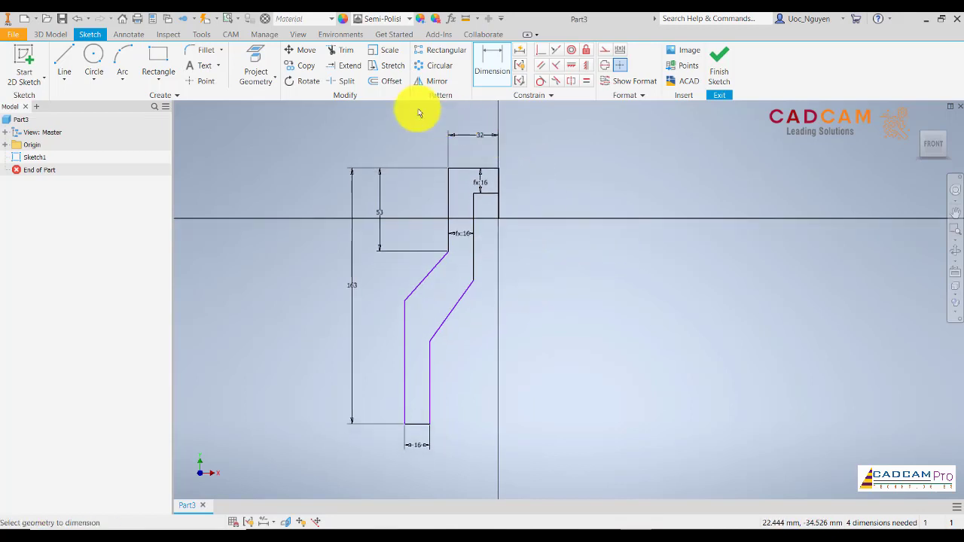
- Make the slanted arm lines parallel with spacing d4, then view the reference drawing
left_click(541, 65)
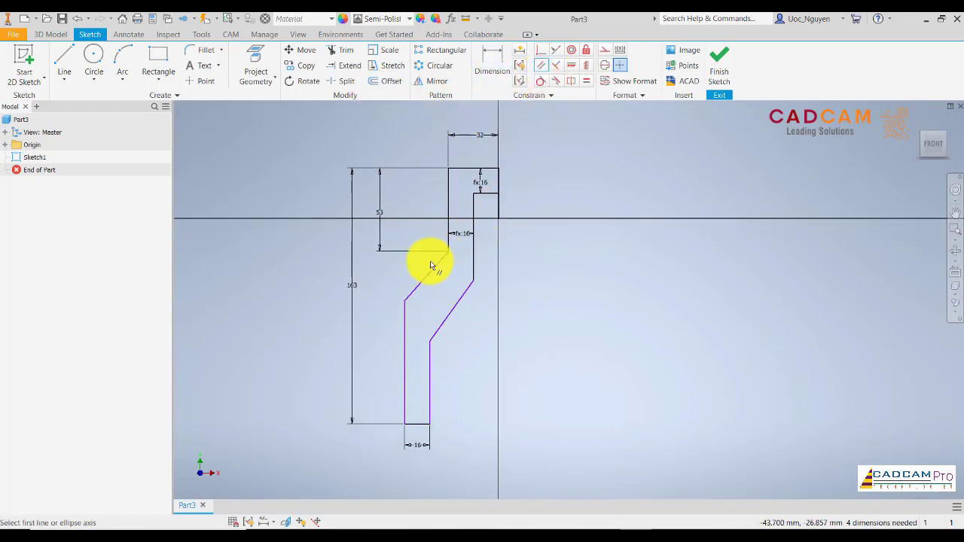
left_click(456, 307)
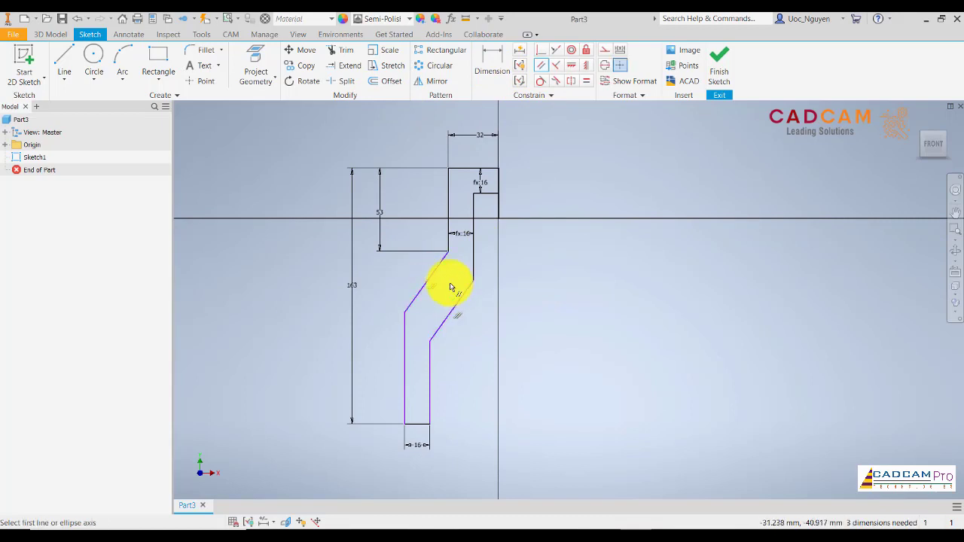
left_click(494, 60)
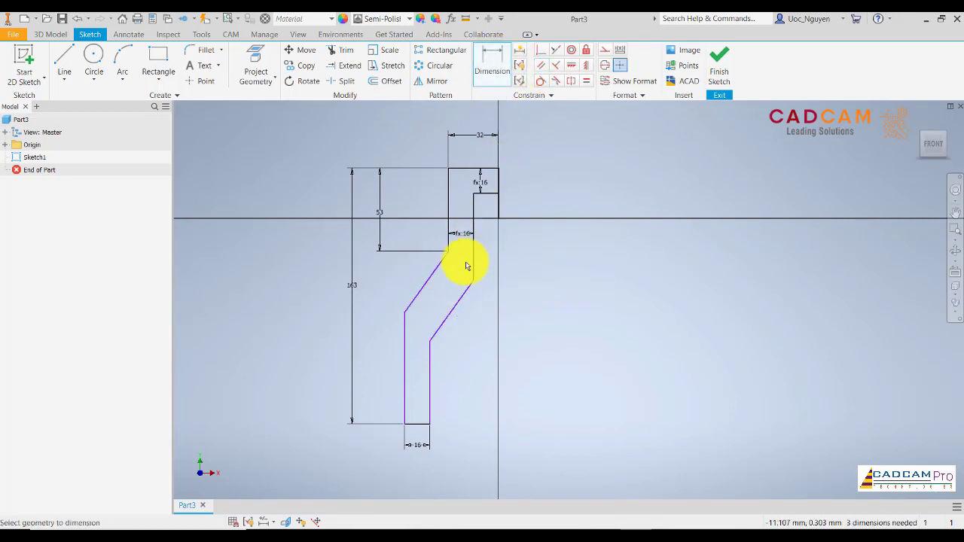
left_click(461, 303)
left_click(437, 302)
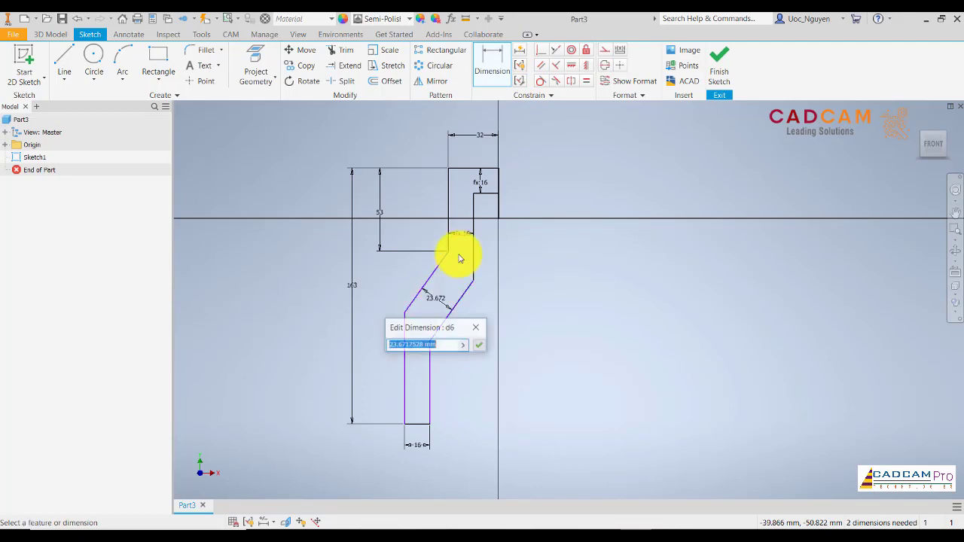
type("d4")
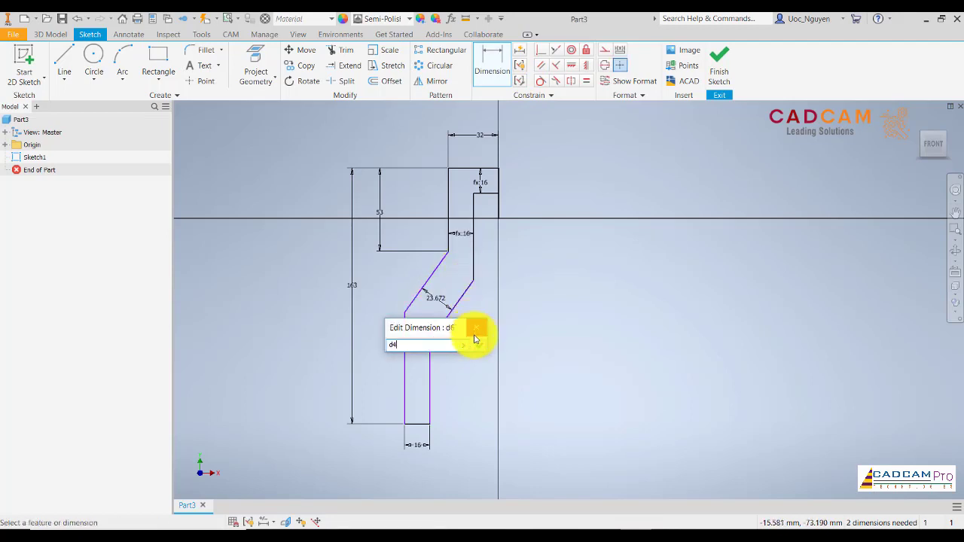
left_click(477, 345)
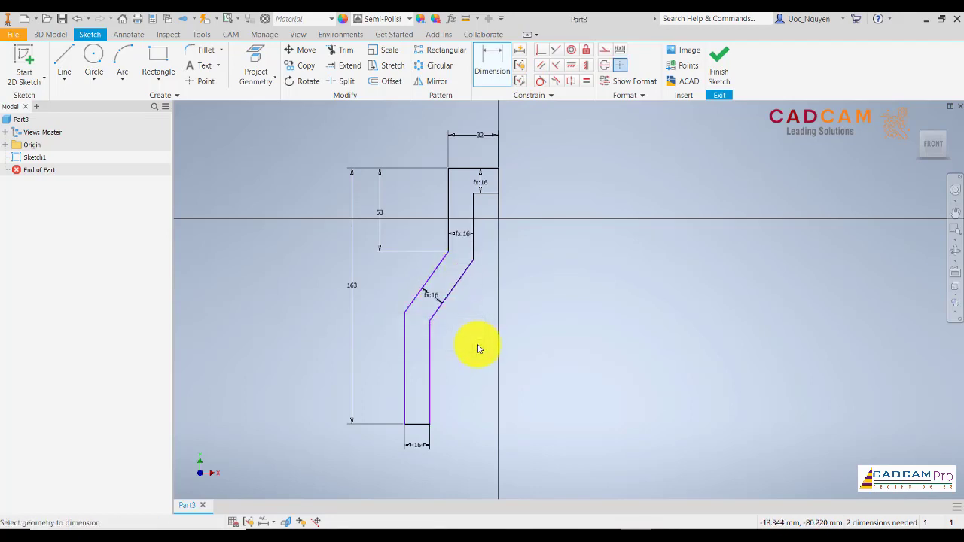
middle_click_drag(478, 347, 477, 334)
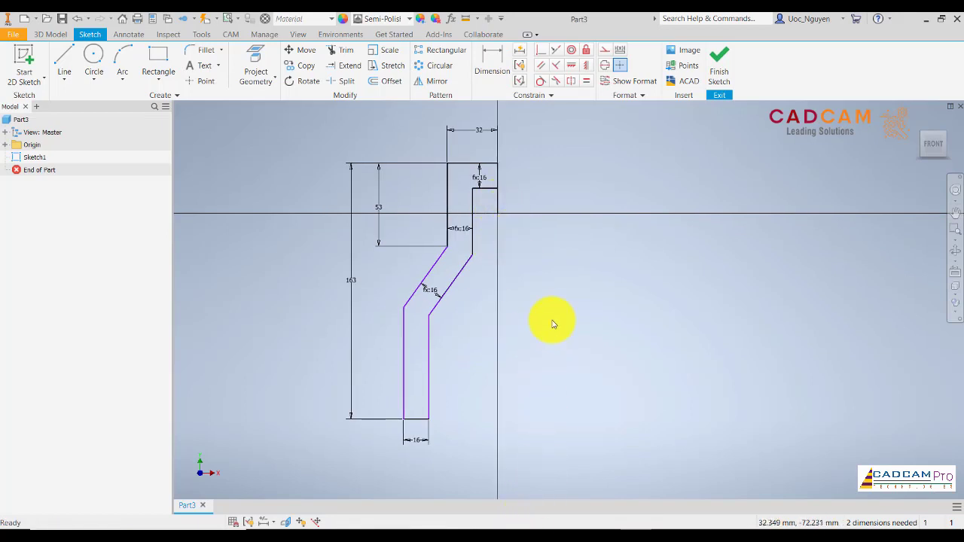
left_click(356, 526)
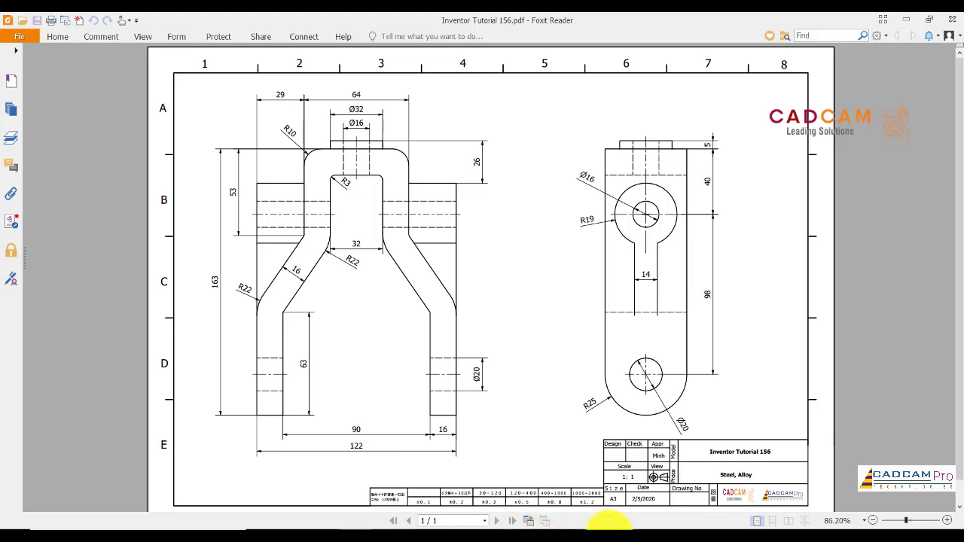
- Cancel an over-constraining dimension and give the inner leg a 63 mm height
left_click(627, 525)
left_click(492, 71)
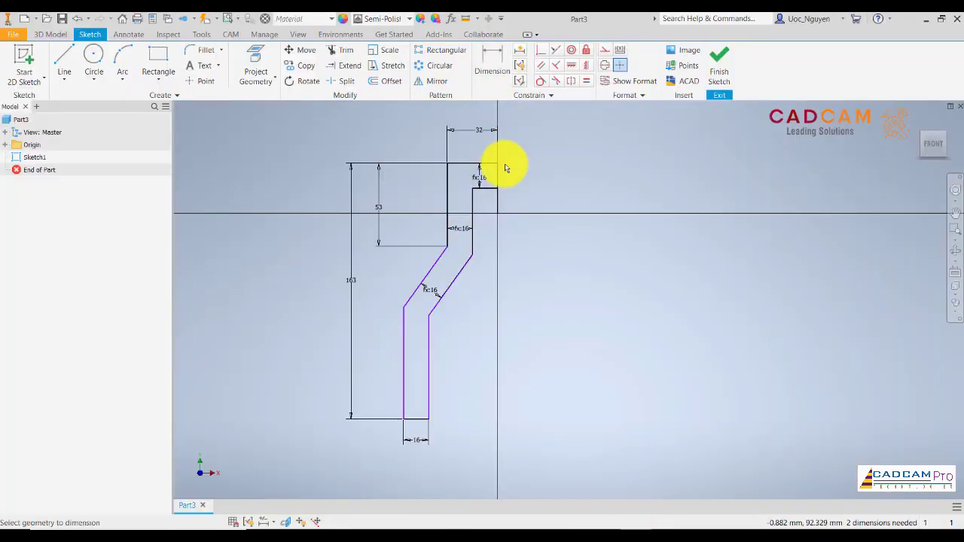
left_click(495, 198)
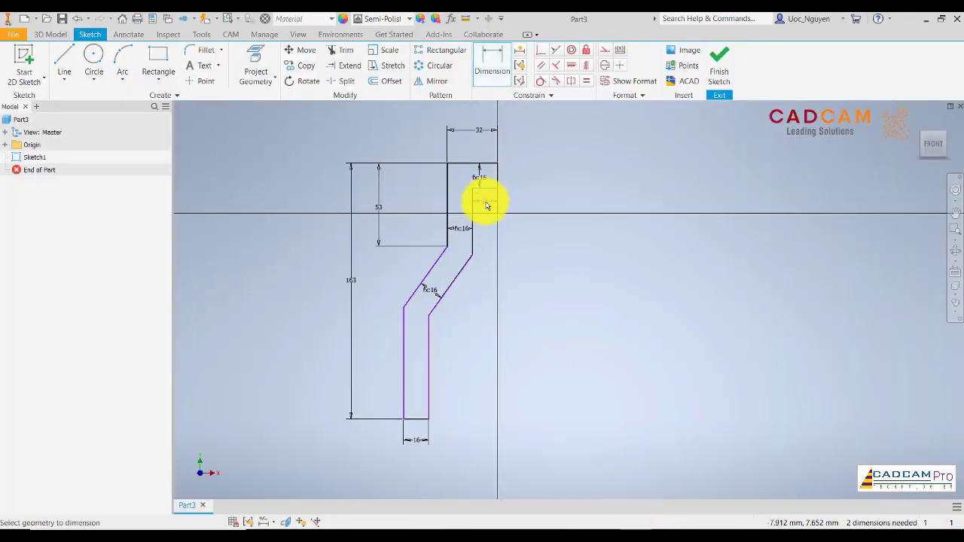
left_click(487, 206)
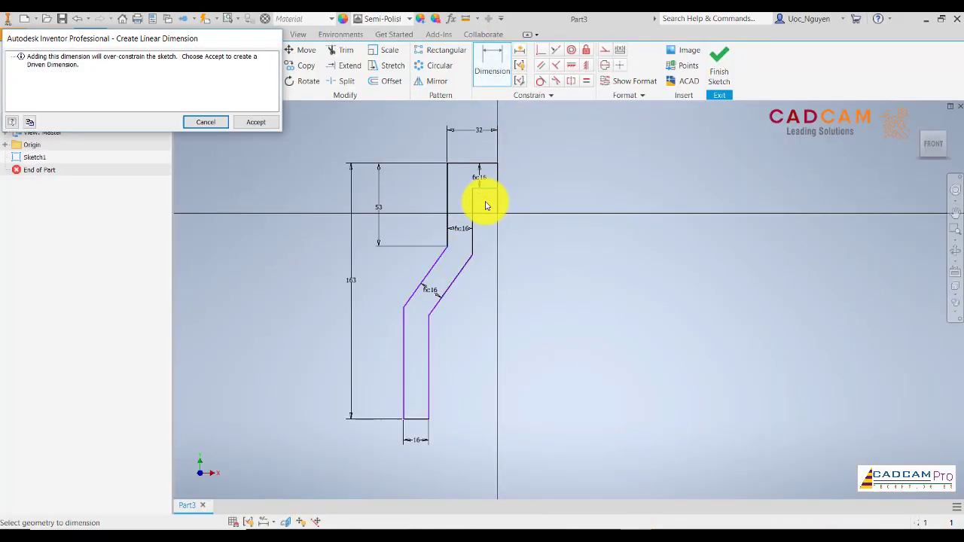
left_click(205, 122)
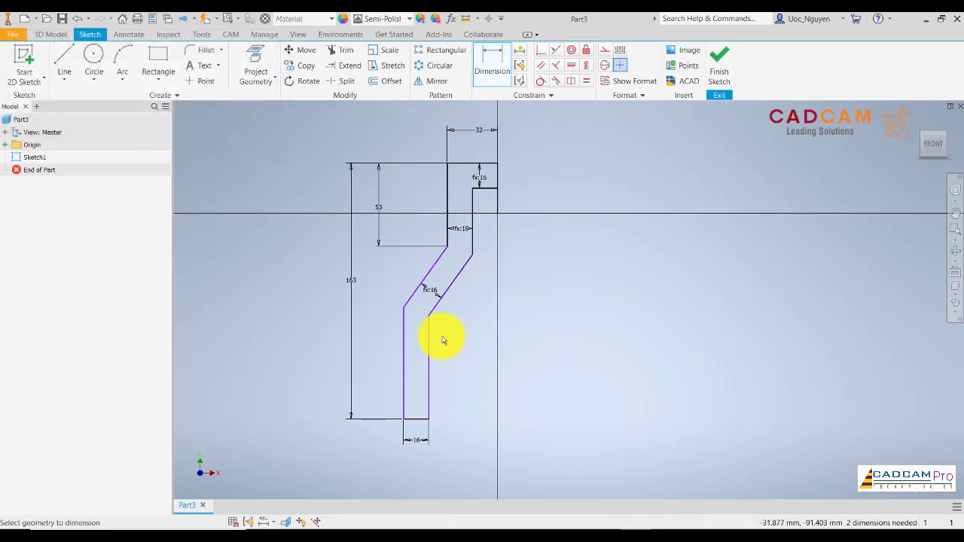
left_click(452, 372)
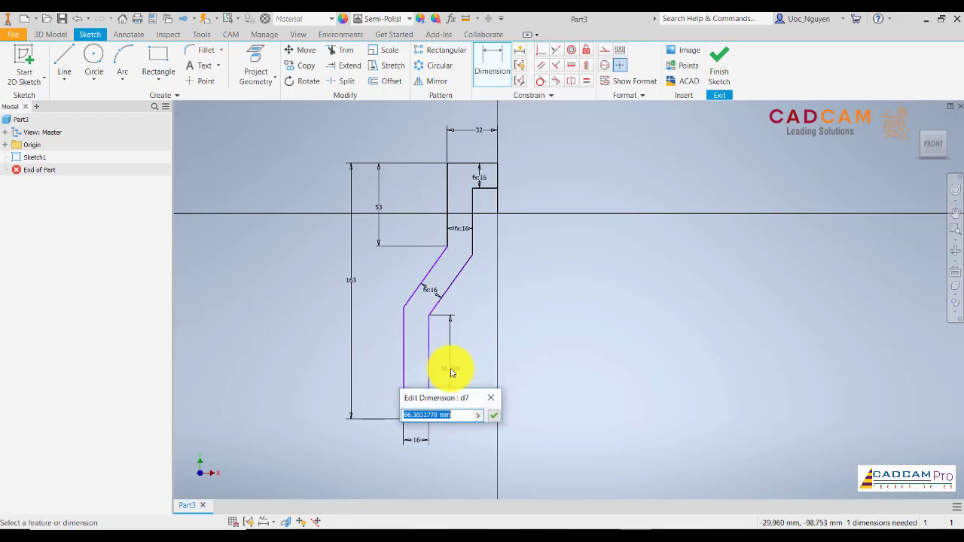
key("Return")
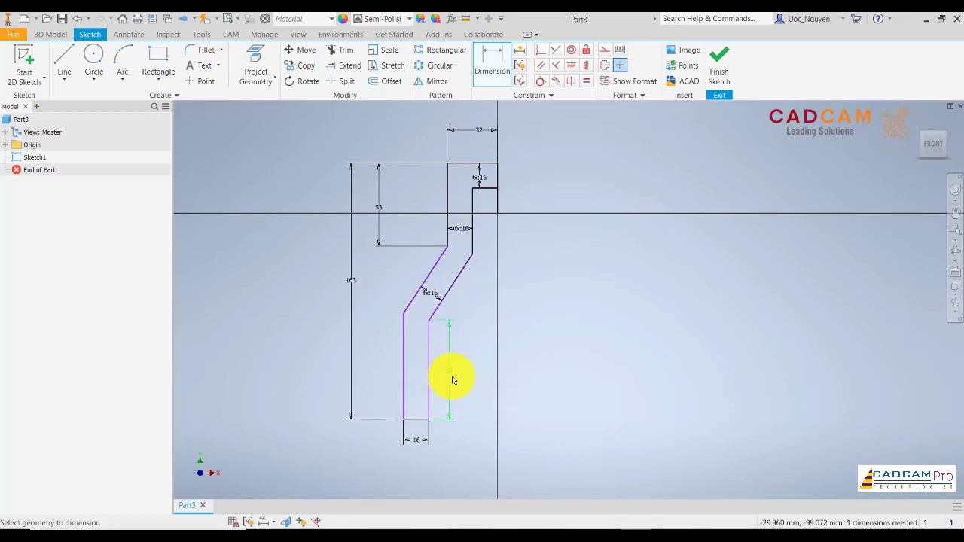
- Dimension the inner leg 45 mm from the vertical centre line
left_click(356, 527)
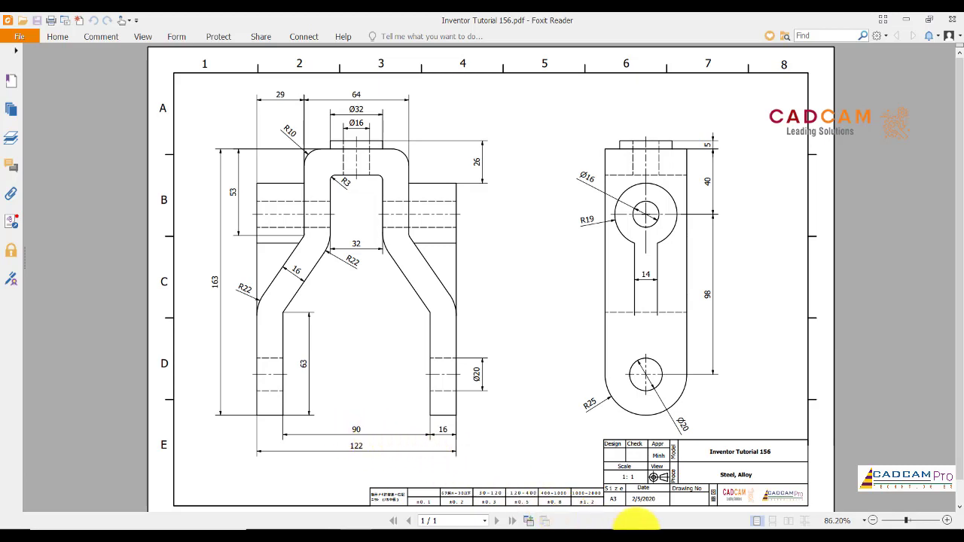
left_click(624, 520)
left_click(427, 386)
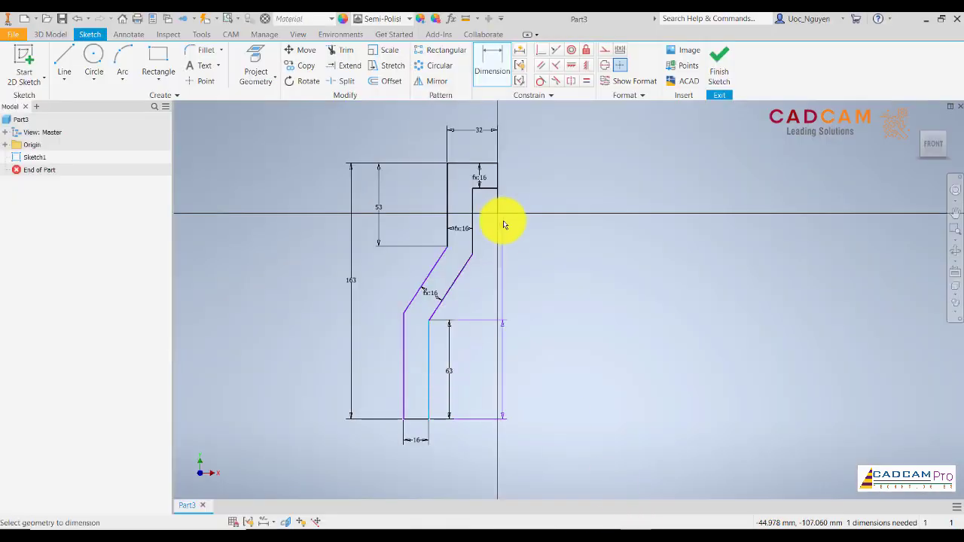
left_click(502, 206)
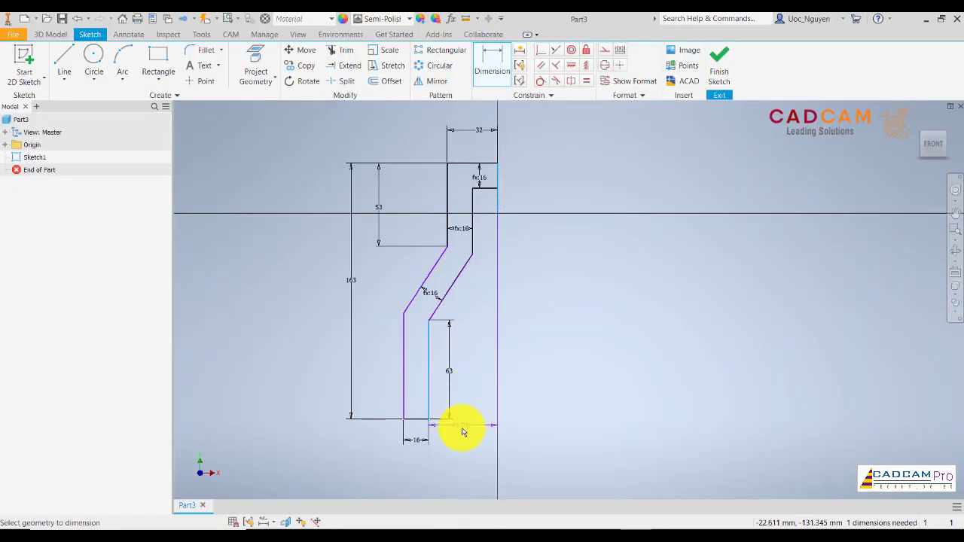
left_click(466, 444)
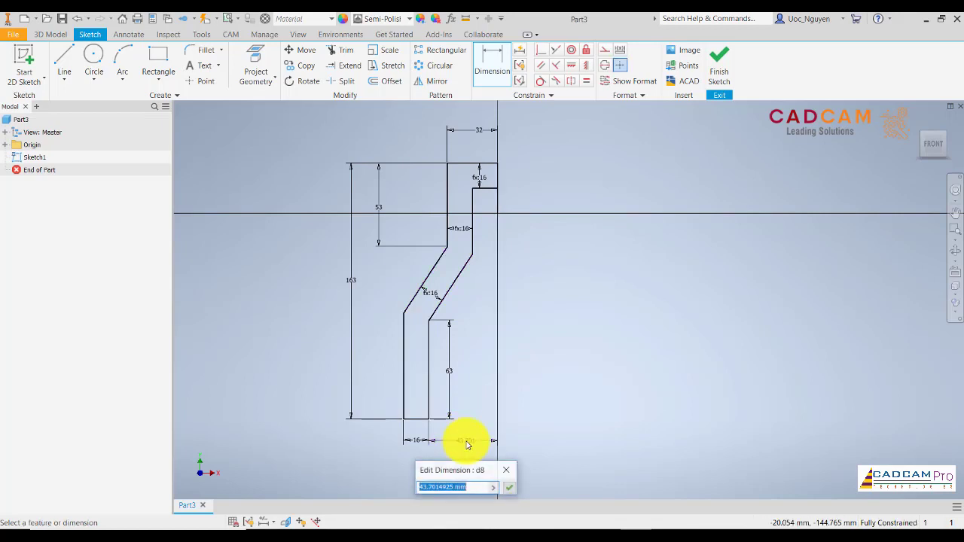
type("45")
key("Return")
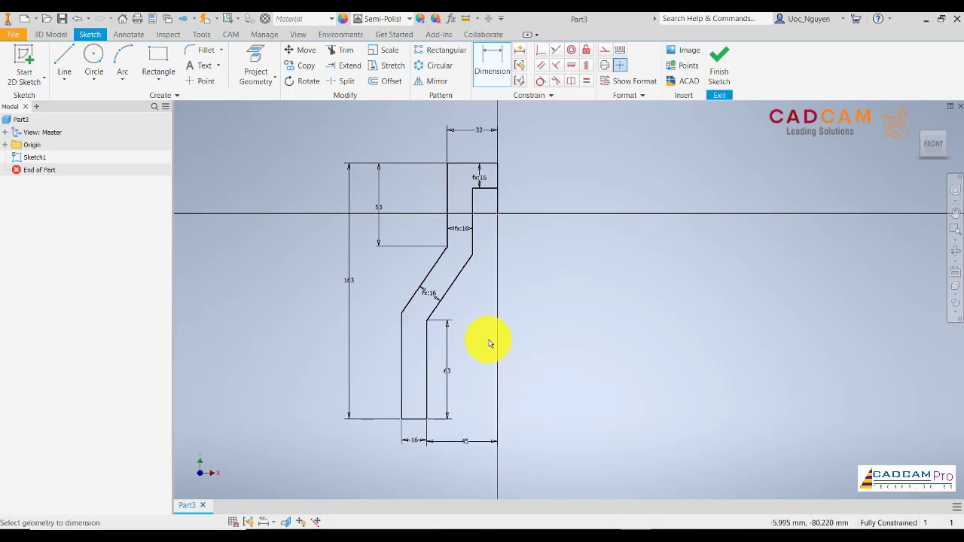
middle_click_drag(570, 274, 557, 275)
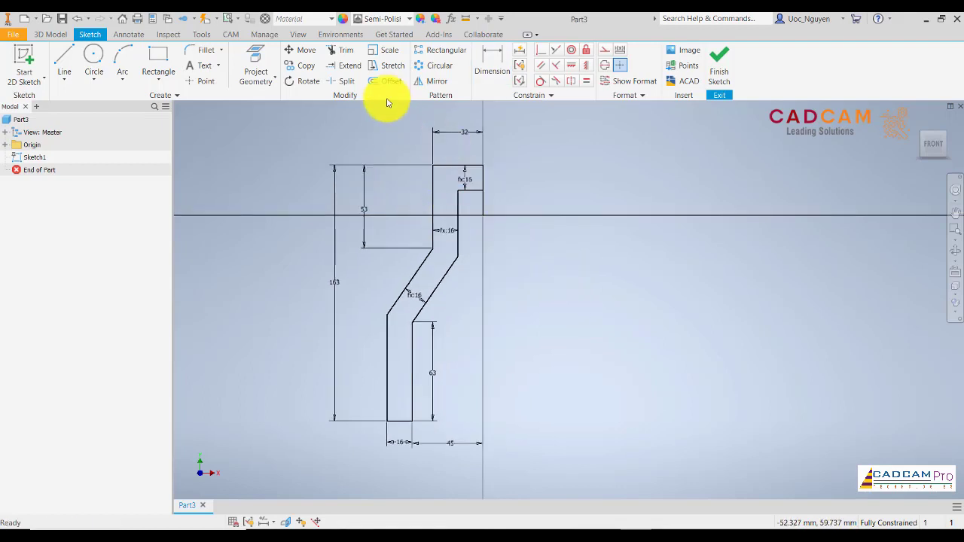
- Mirror the window-selected half profile across the vertical centre line
left_click(424, 82)
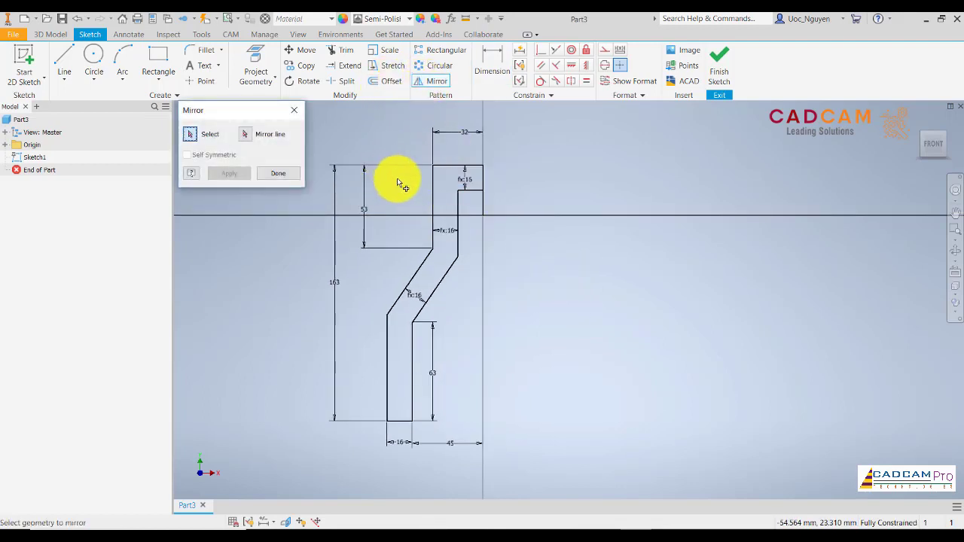
left_click_drag(358, 143, 468, 435)
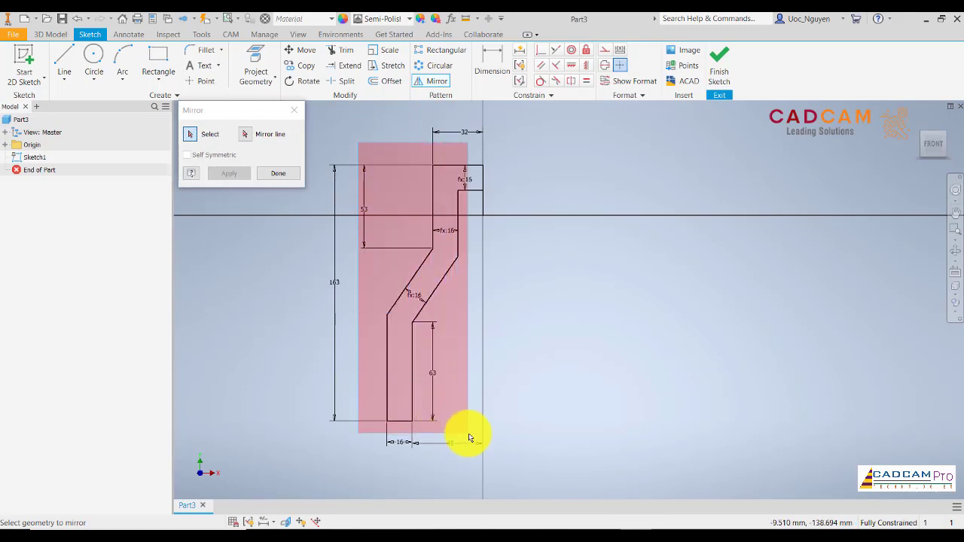
left_click(243, 137)
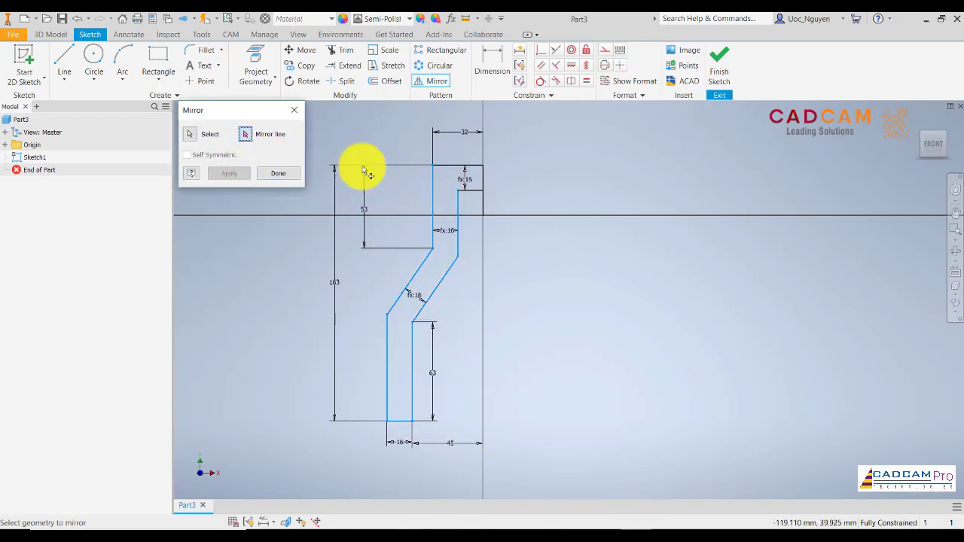
left_click(484, 204)
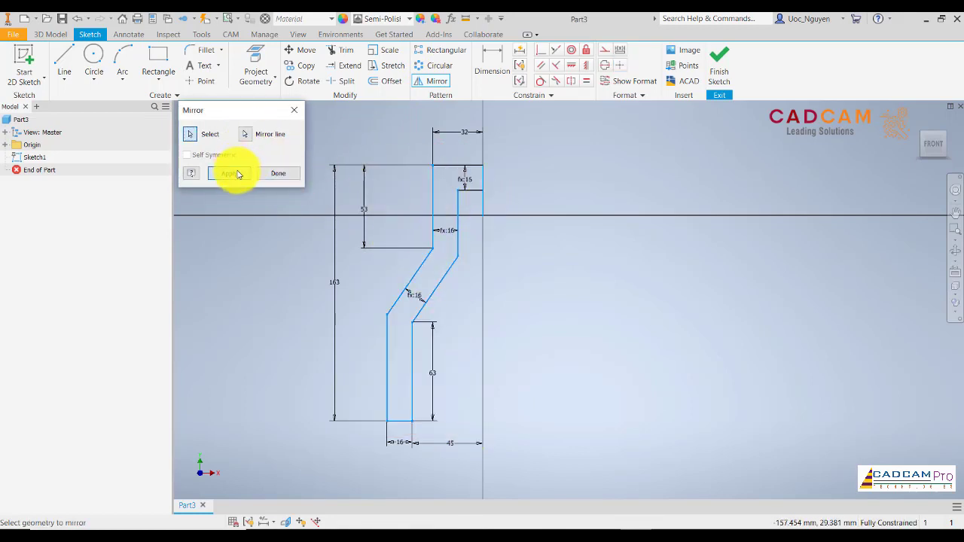
left_click(238, 175)
left_click(279, 173)
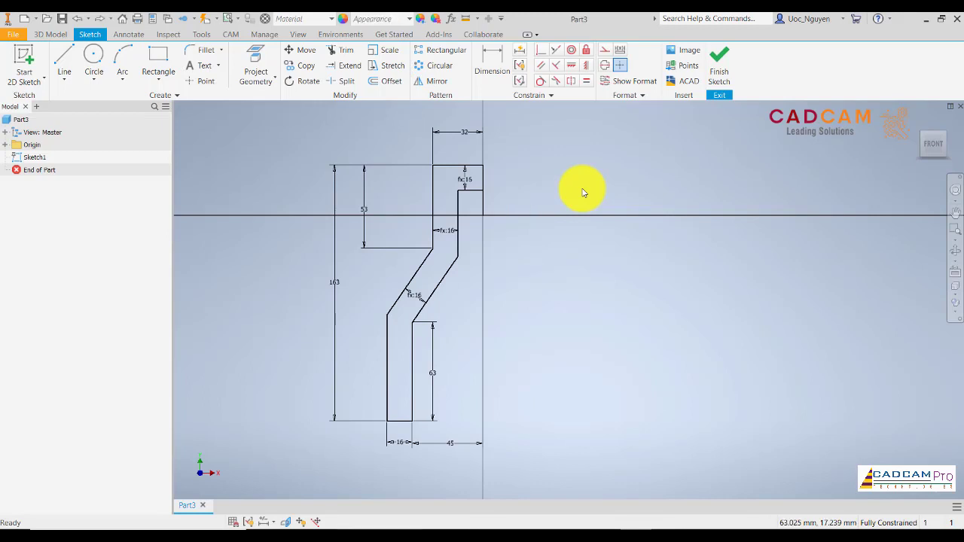
- Redo the mirror, this time including the short top segment in the selection
left_click(432, 81)
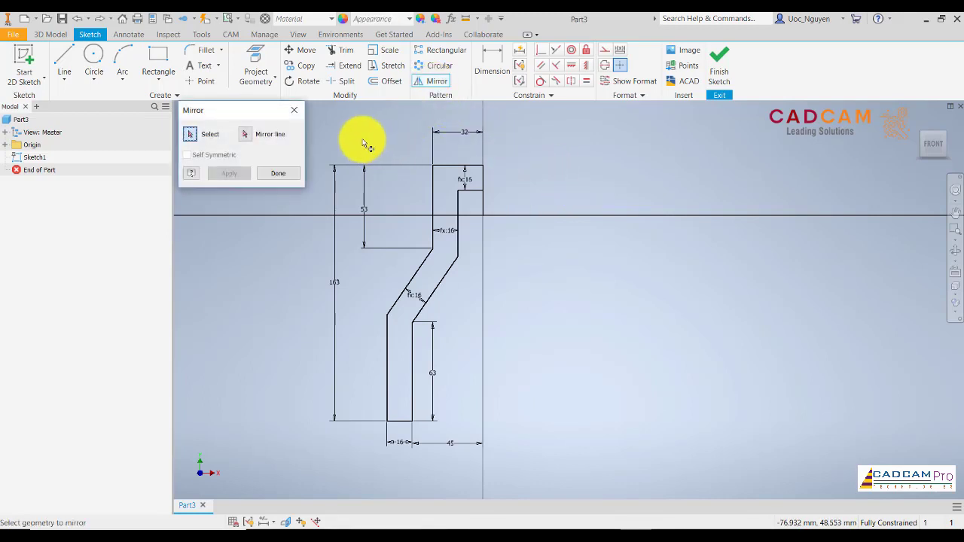
left_click_drag(355, 139, 477, 433)
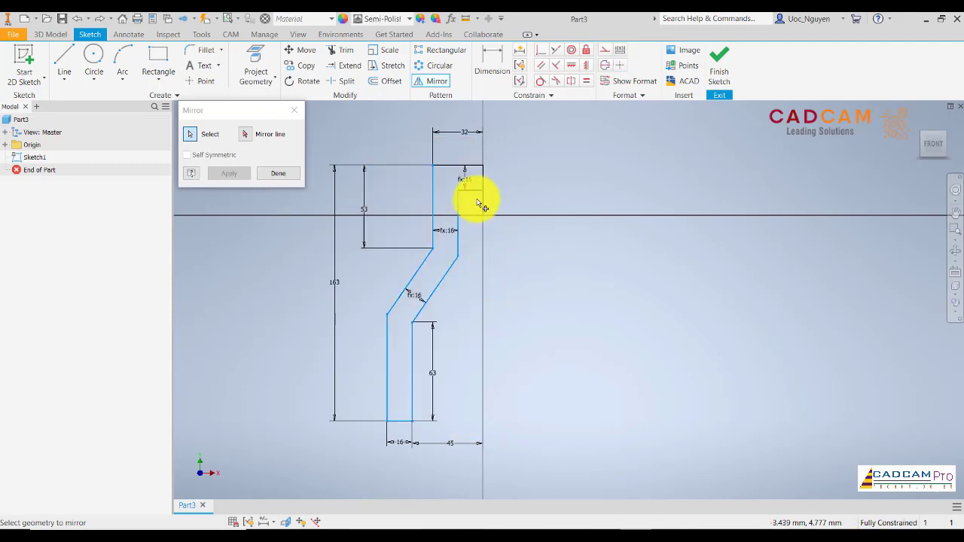
left_click(476, 172)
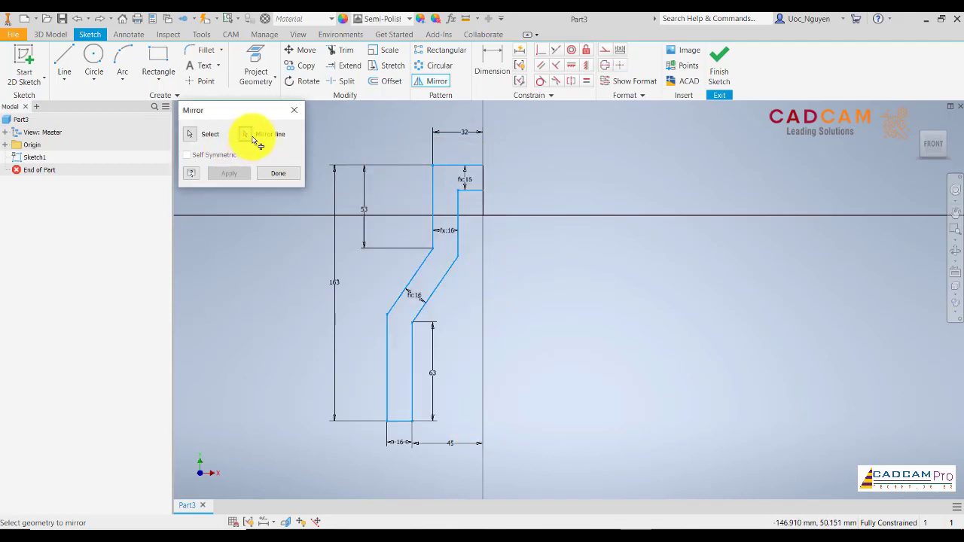
left_click(486, 211)
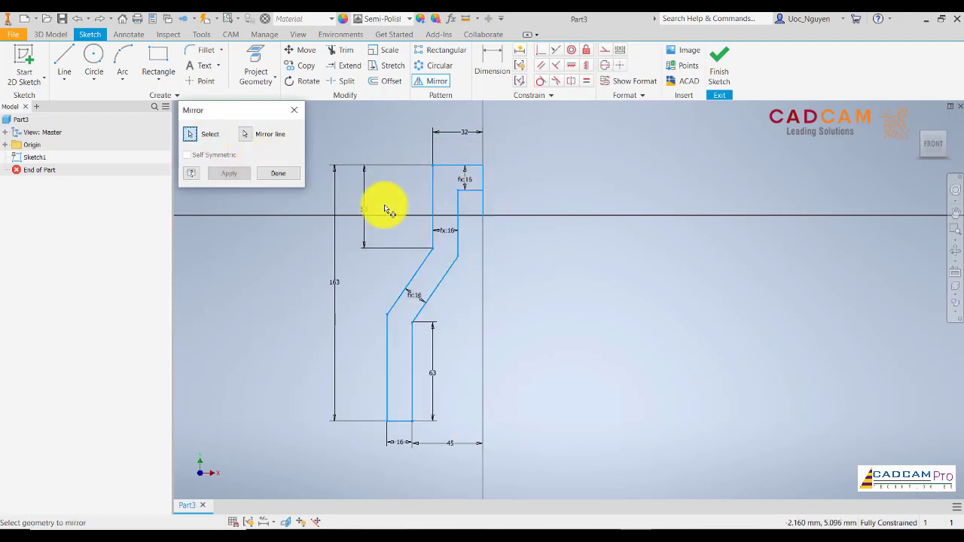
left_click(251, 175)
left_click(275, 173)
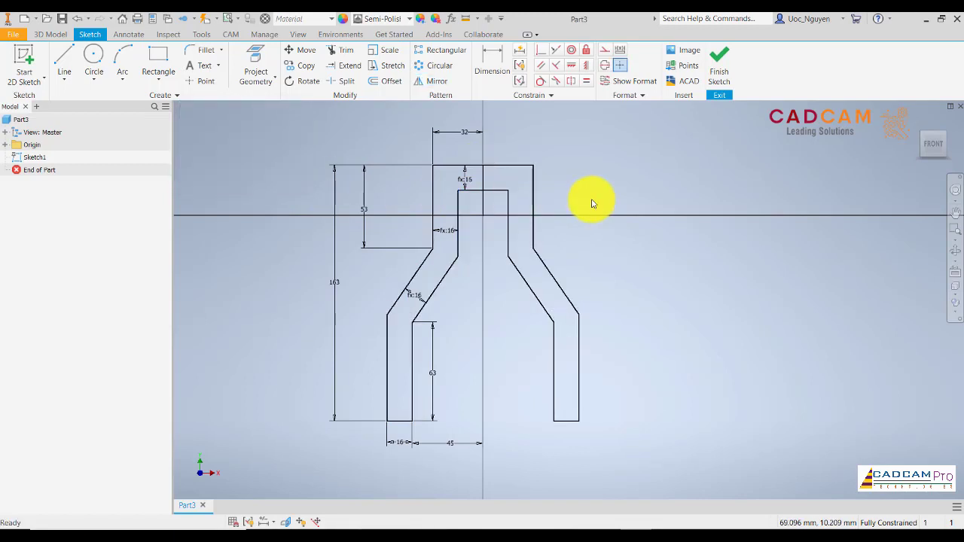
- Extrude both fork leg profiles symmetrically to a 50 mm thick solid
scroll(597, 310, "down", 3)
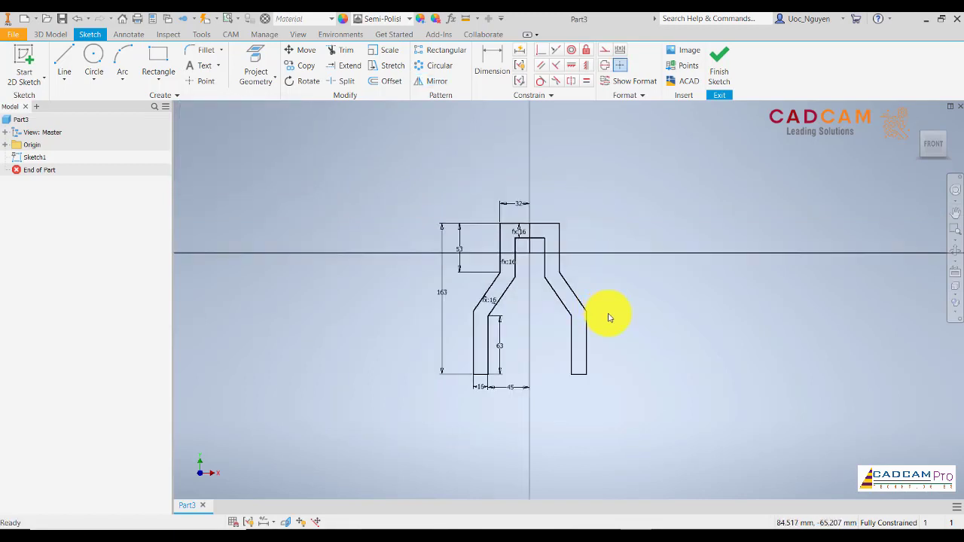
scroll(603, 301, "up", 2)
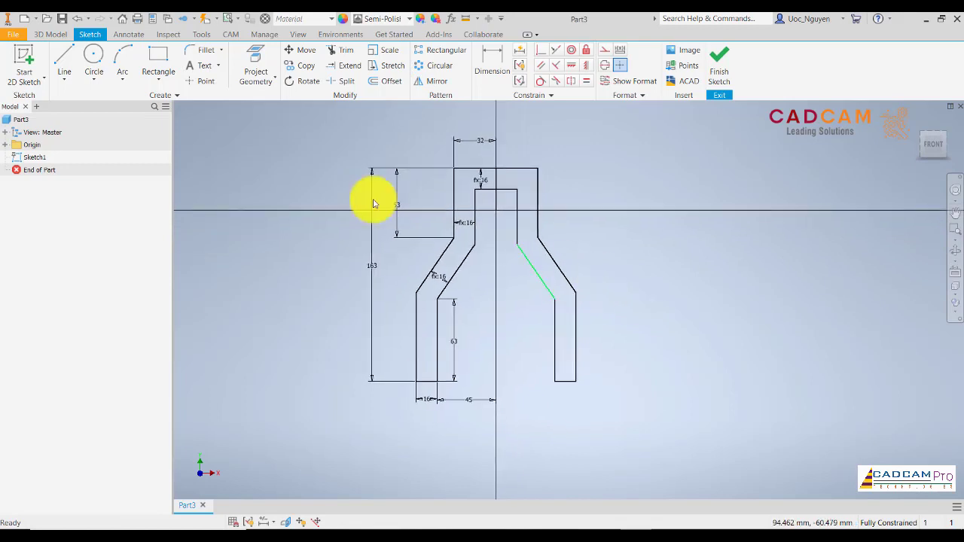
left_click(50, 35)
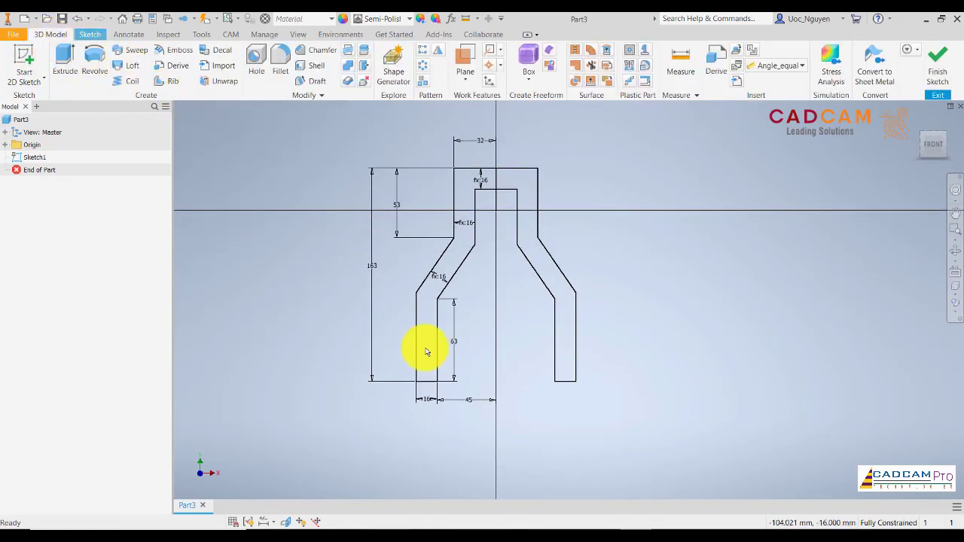
left_click(360, 528)
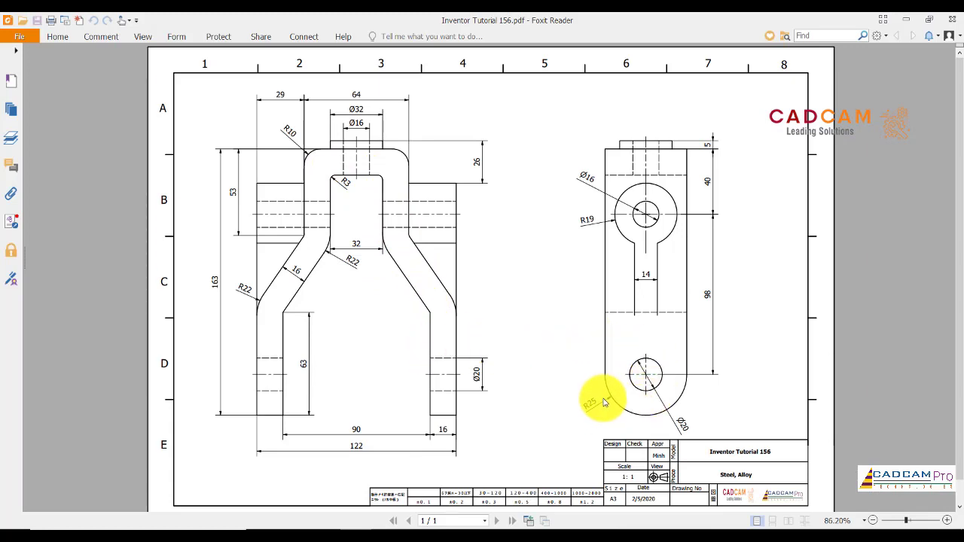
left_click(631, 528)
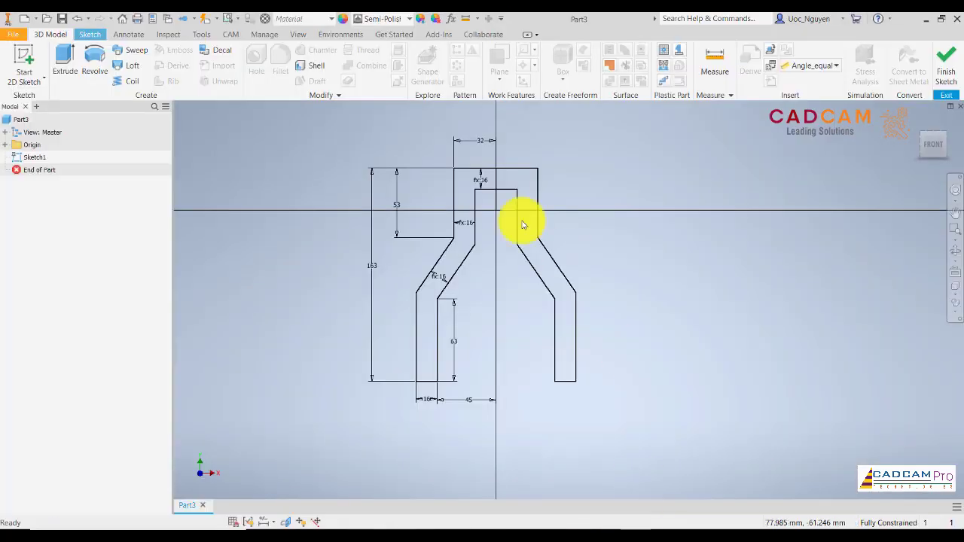
left_click(63, 58)
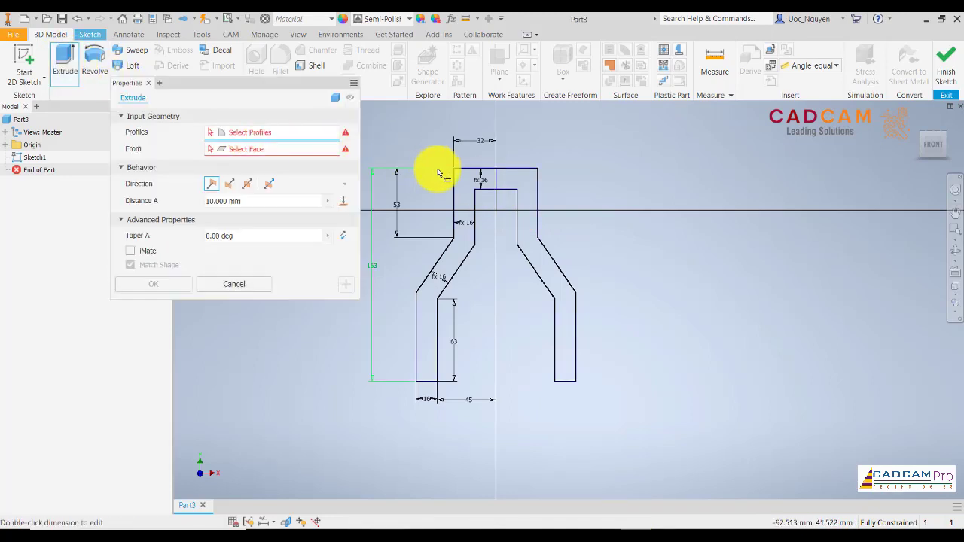
left_click(463, 179)
left_click(503, 182)
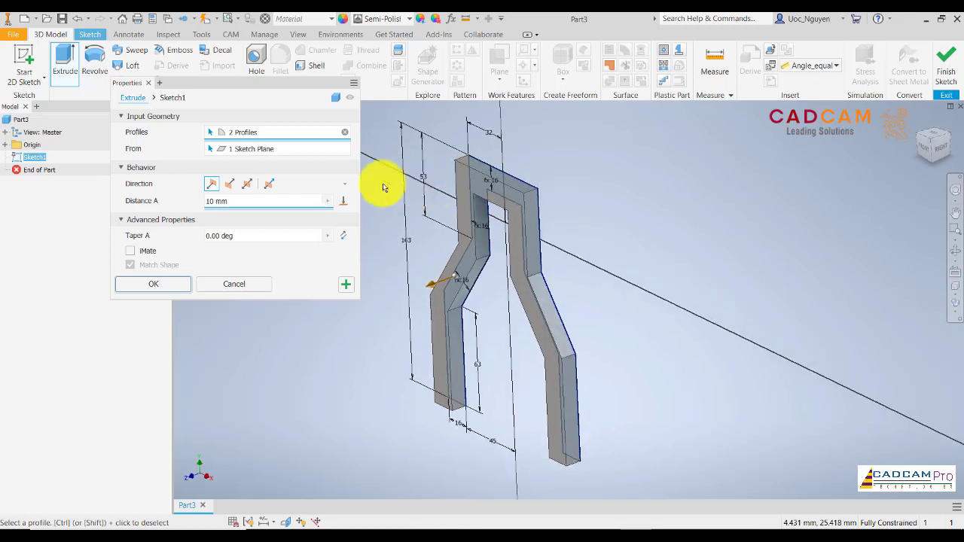
left_click(248, 186)
type("50")
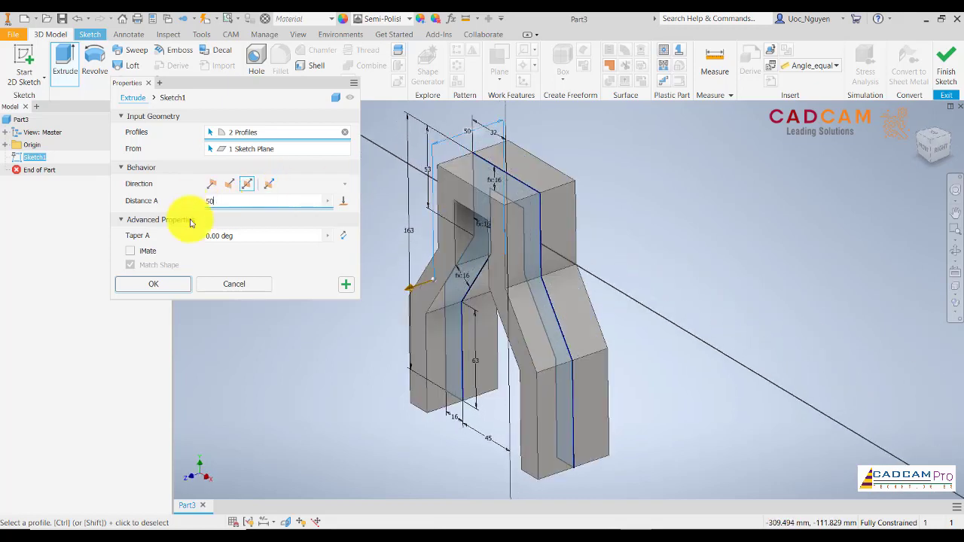
left_click(186, 285)
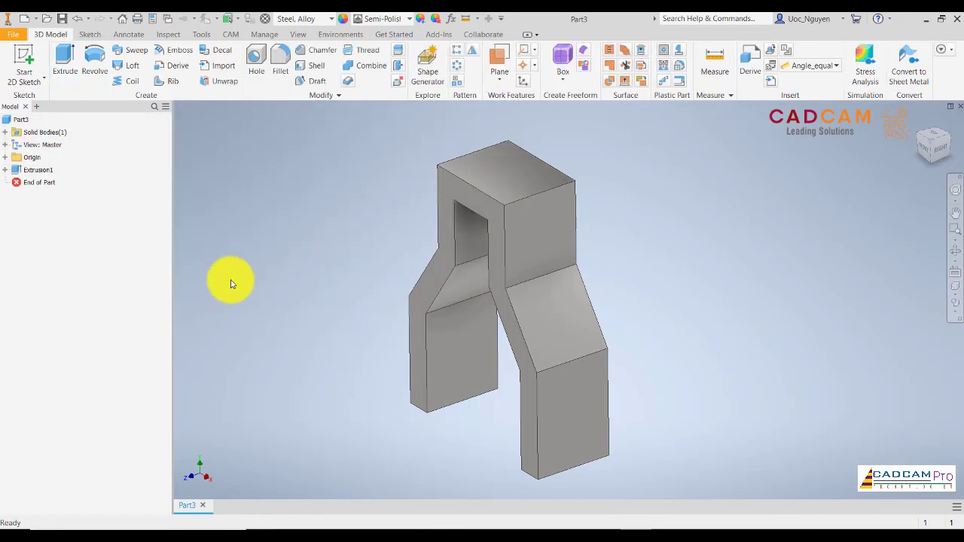
key("F5")
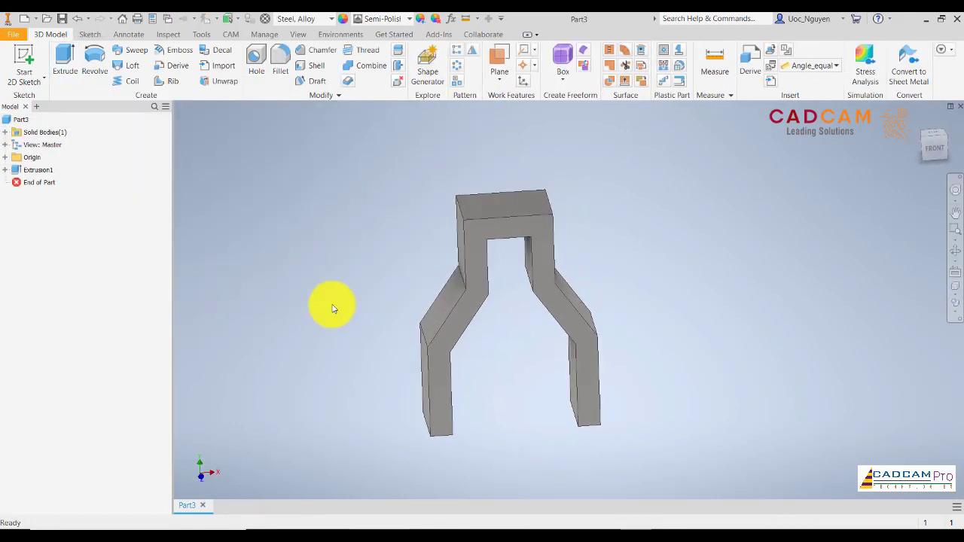
key("F5")
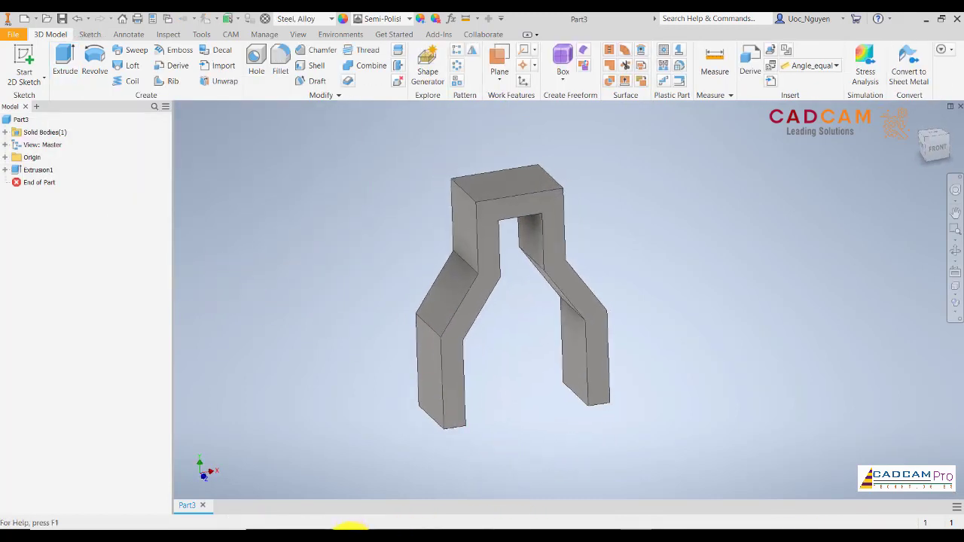
left_click(350, 527)
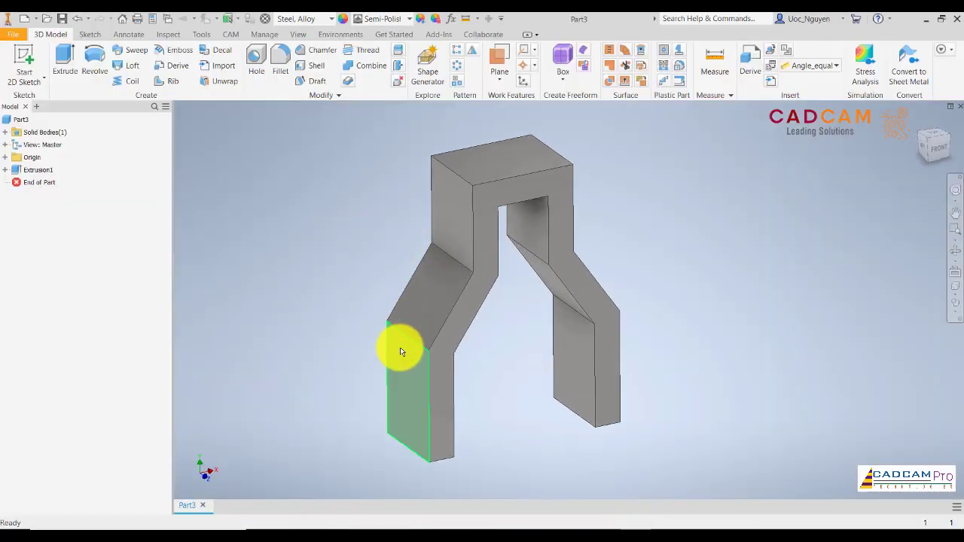
- Start a sketch on the side face and draw a 16 mm circle on the top block
left_click(400, 347)
left_click(478, 340)
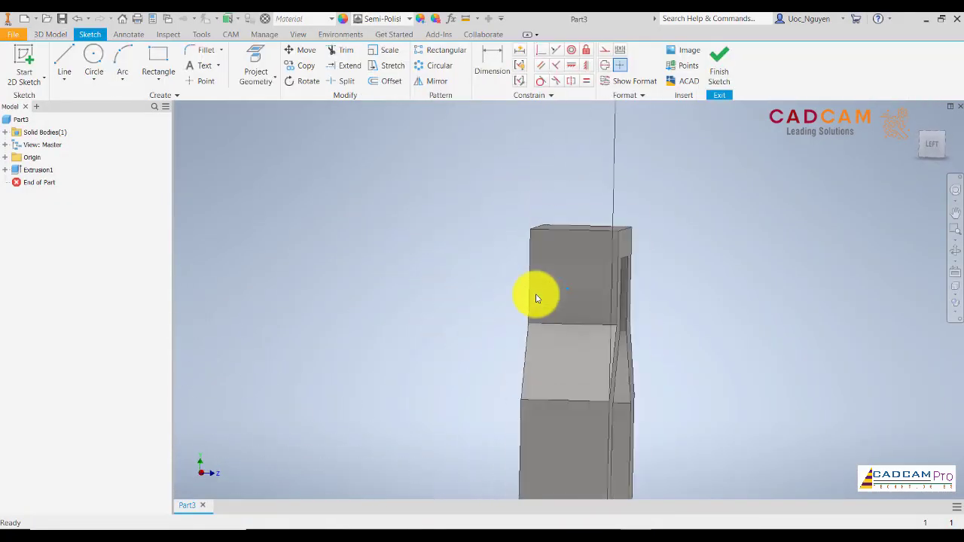
middle_click_drag(426, 293, 382, 211)
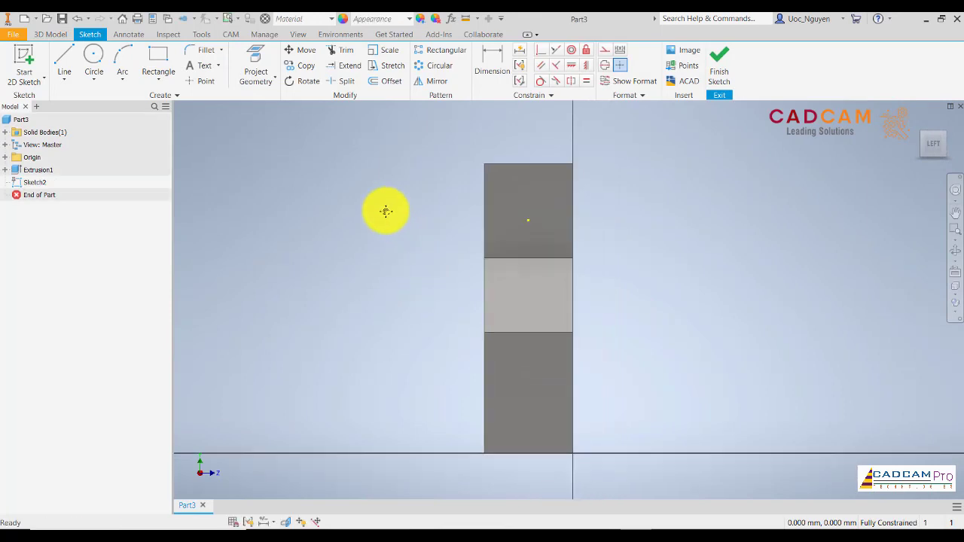
left_click(91, 60)
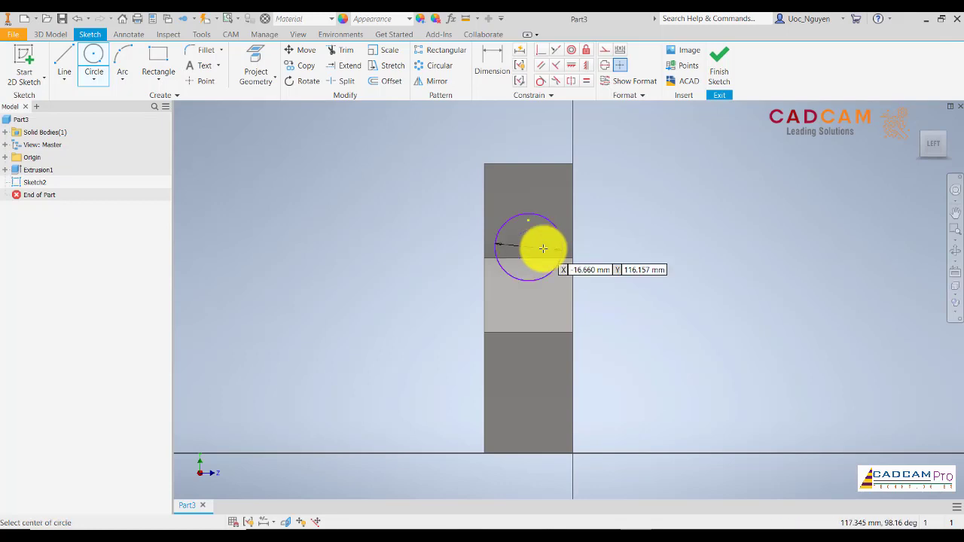
left_click(528, 249)
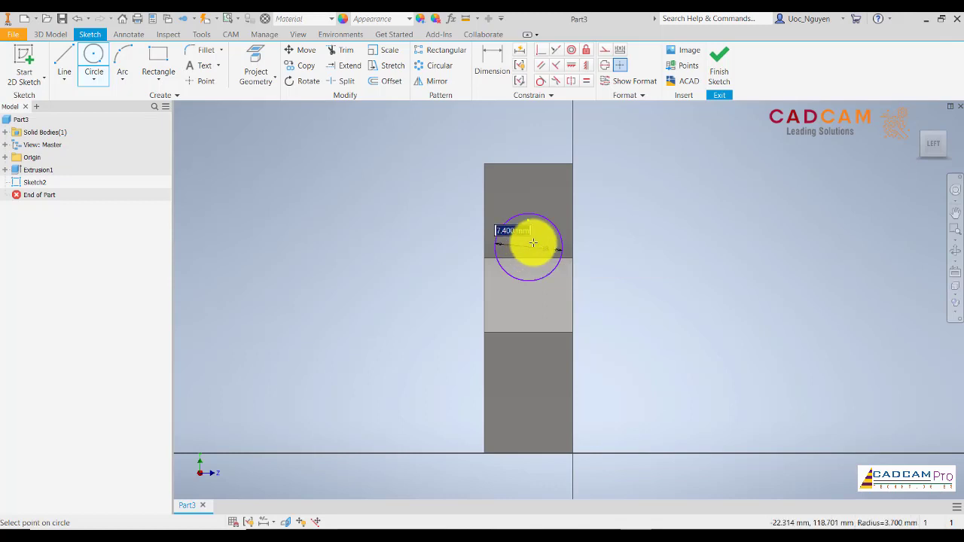
key("Return")
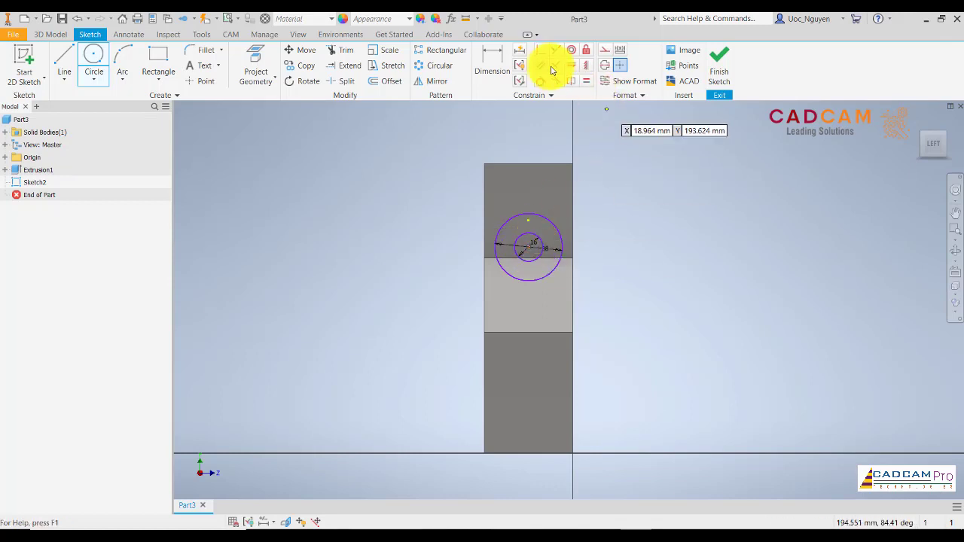
- Place the circle centre 40 mm below the top edge, aligned with its midpoint
left_click(493, 64)
left_click(552, 224)
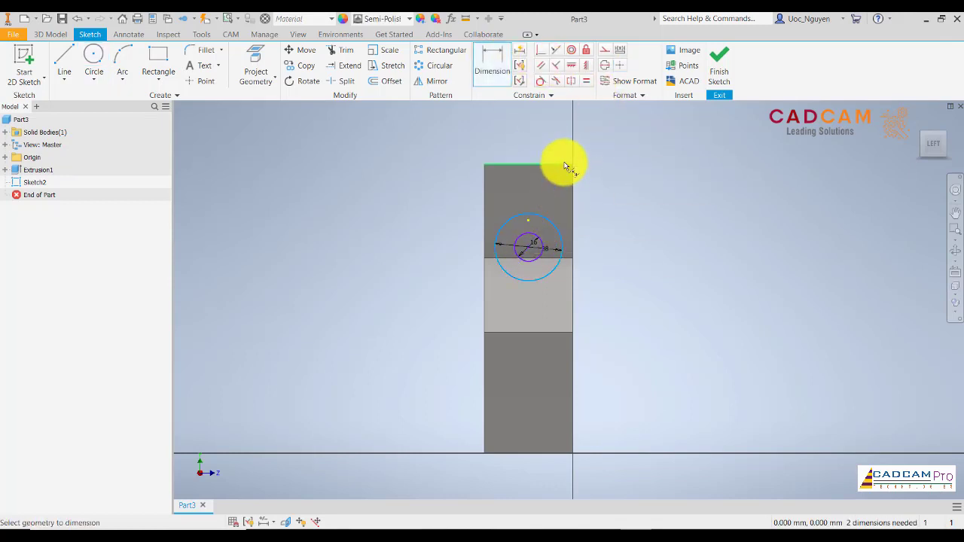
left_click(564, 163)
left_click(610, 207)
type("4")
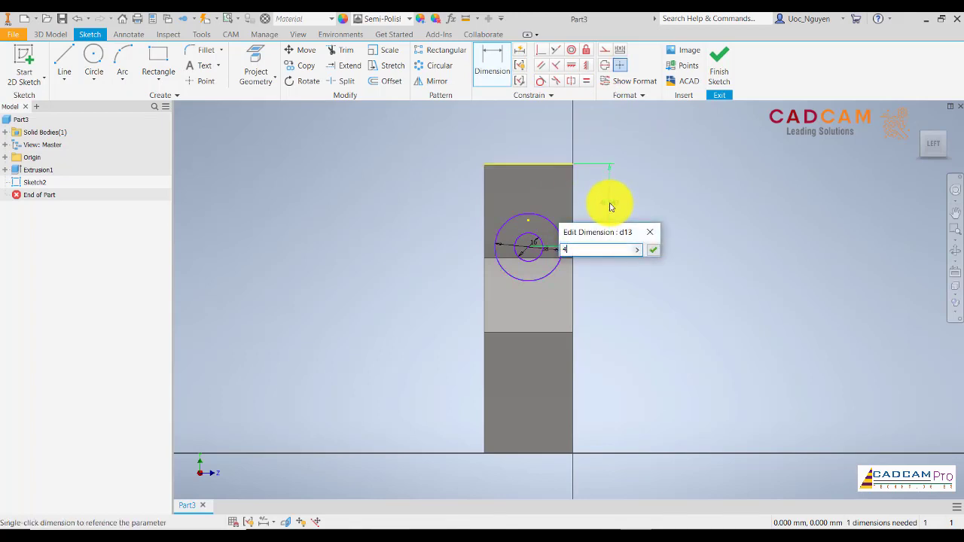
type("0")
key("Return")
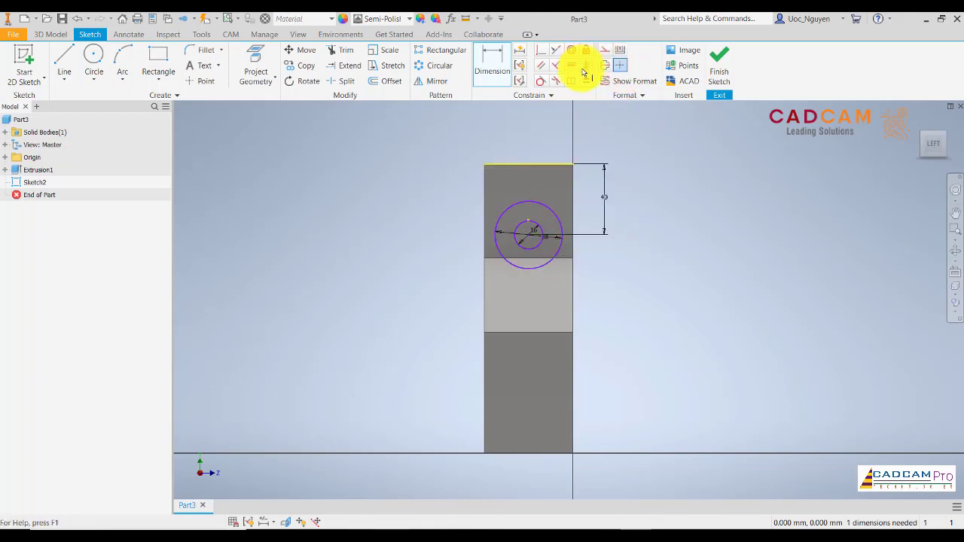
left_click(532, 170)
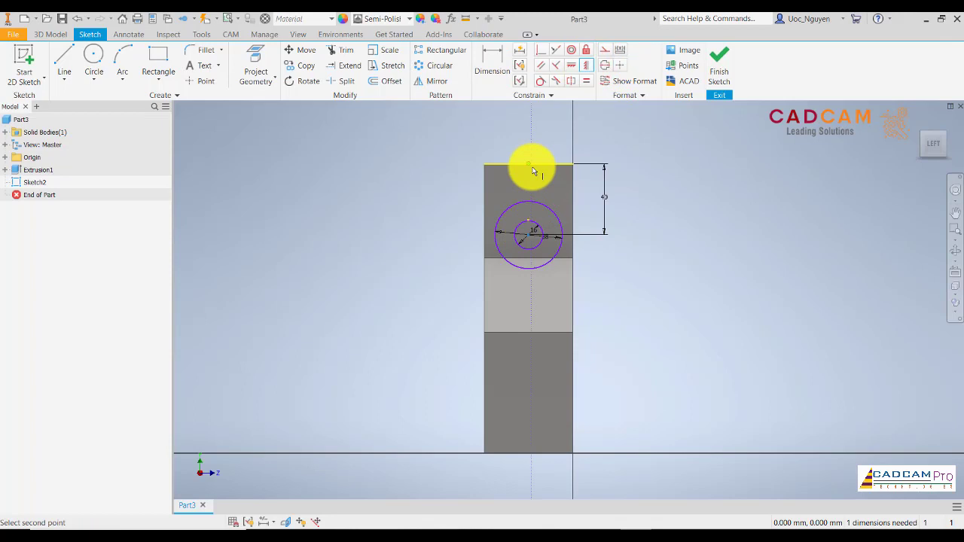
left_click(530, 165)
key("F6")
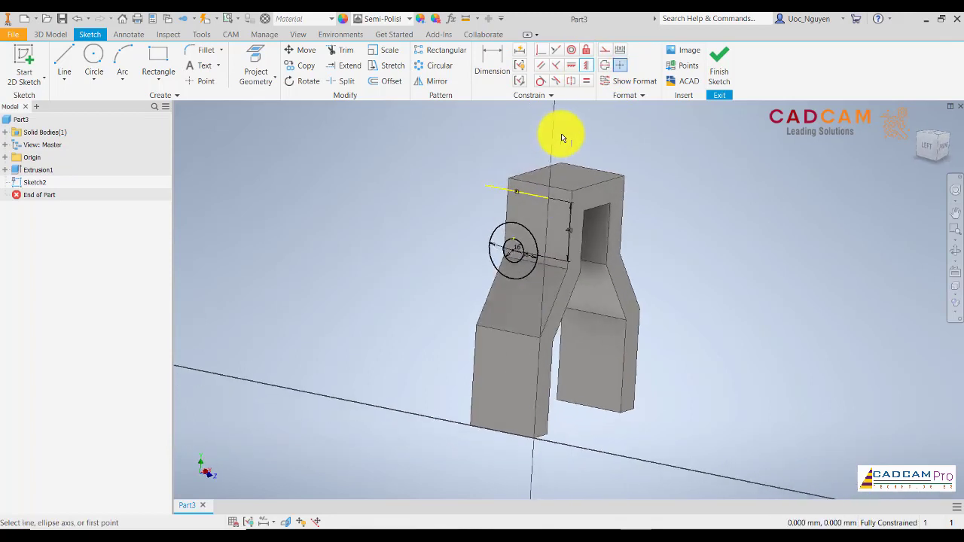
- Cut the 16 mm circle 108.75 mm through both fork walls as a hole
left_click(55, 34)
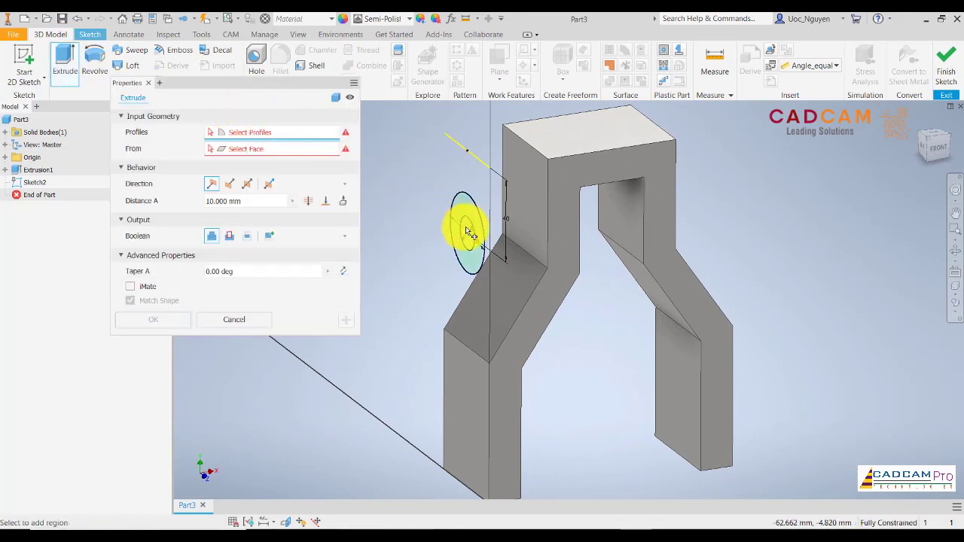
left_click(467, 222)
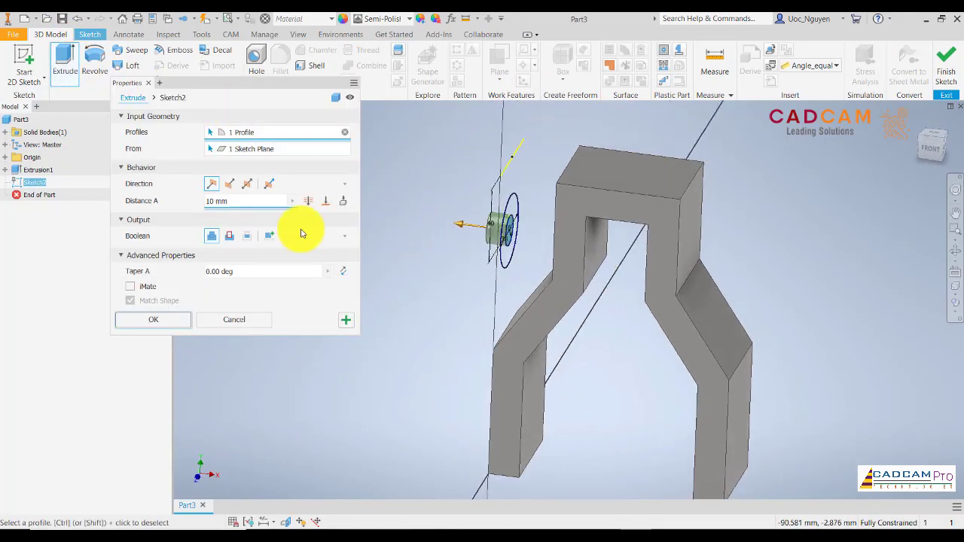
left_click(229, 235)
left_click_drag(481, 226, 728, 265)
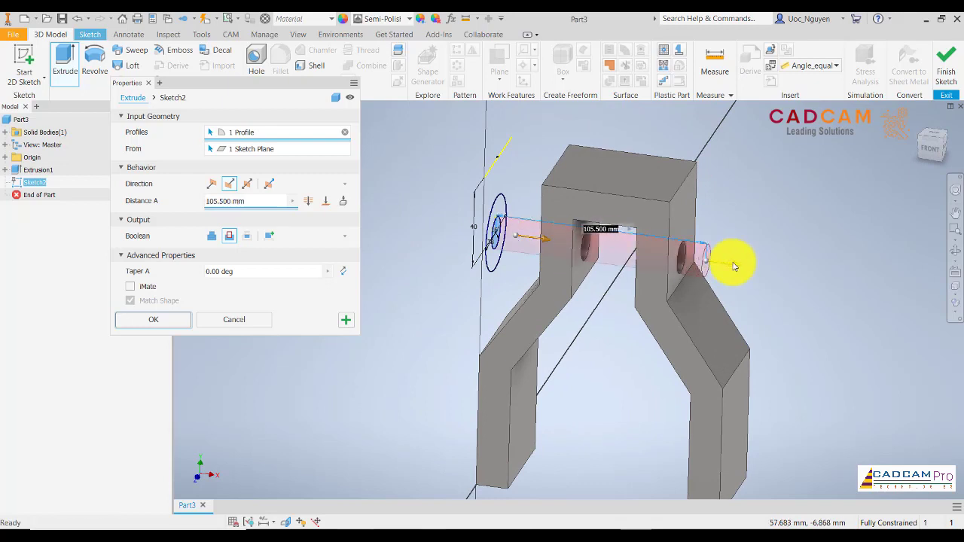
middle_click_drag(738, 263, 347, 326, "shift")
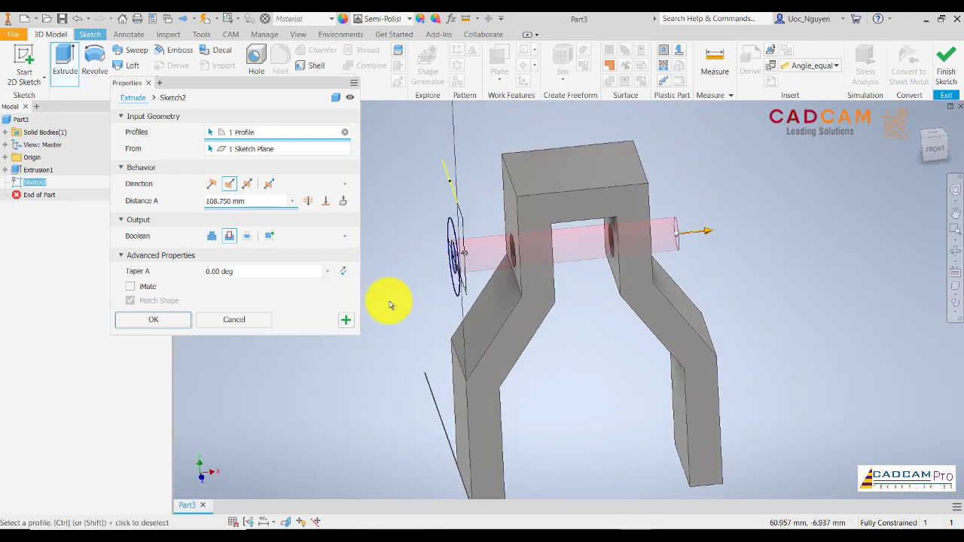
left_click(347, 322)
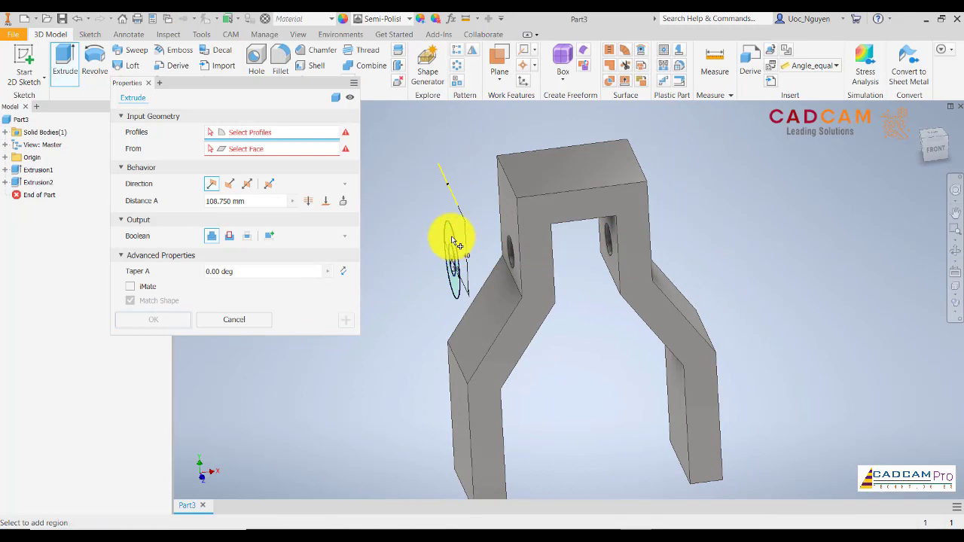
- Extrude the ring around the 16 mm hole as a boss reaching to the next solid
left_click(454, 243)
middle_click_drag(448, 219, 386, 207, "shift")
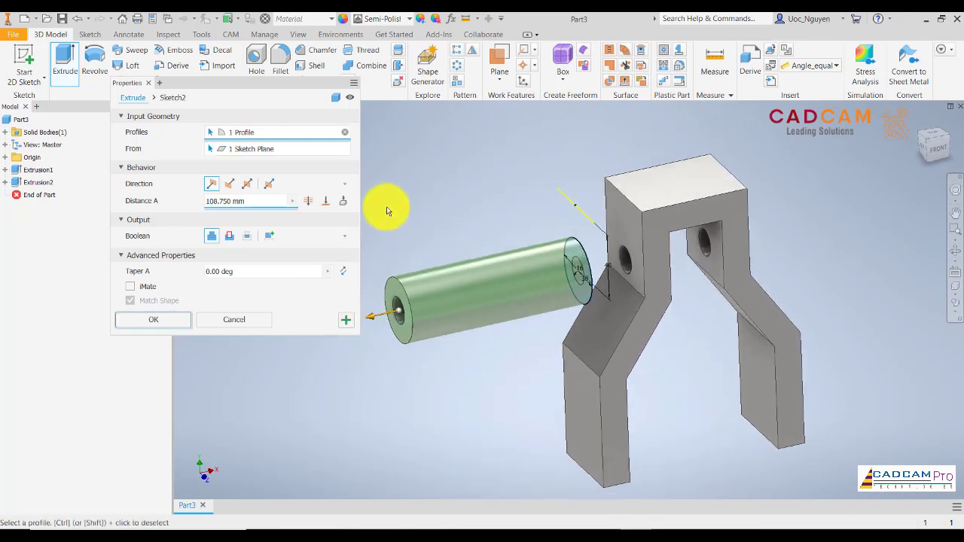
left_click(232, 186)
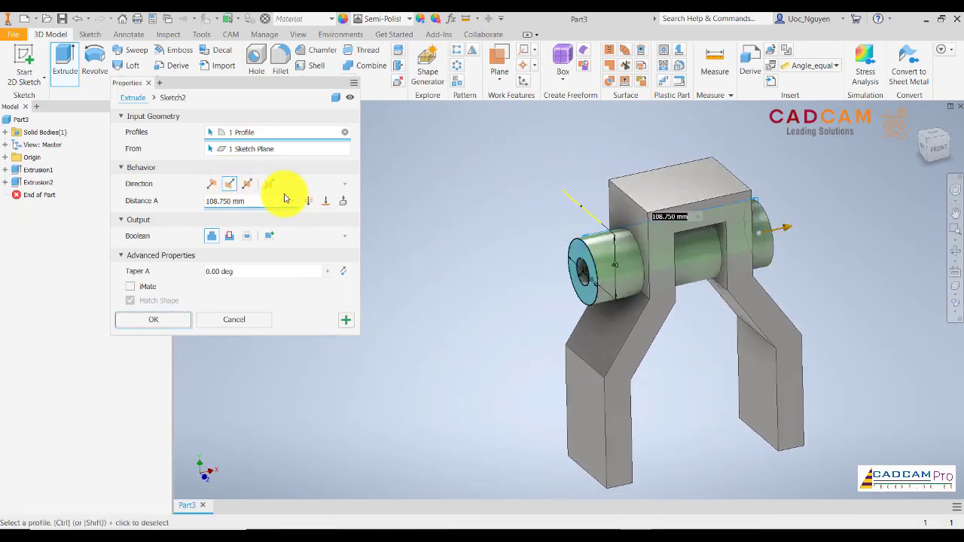
left_click(341, 202)
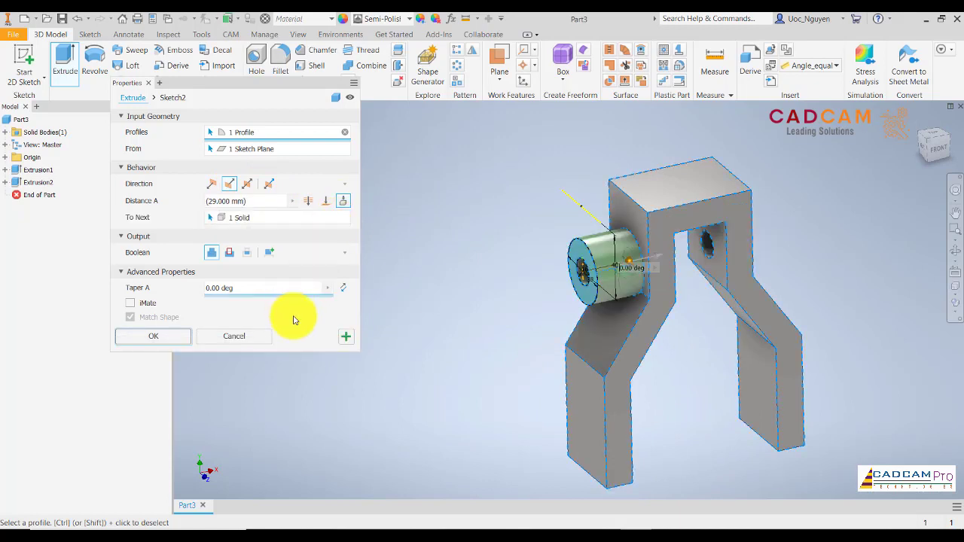
left_click(183, 336)
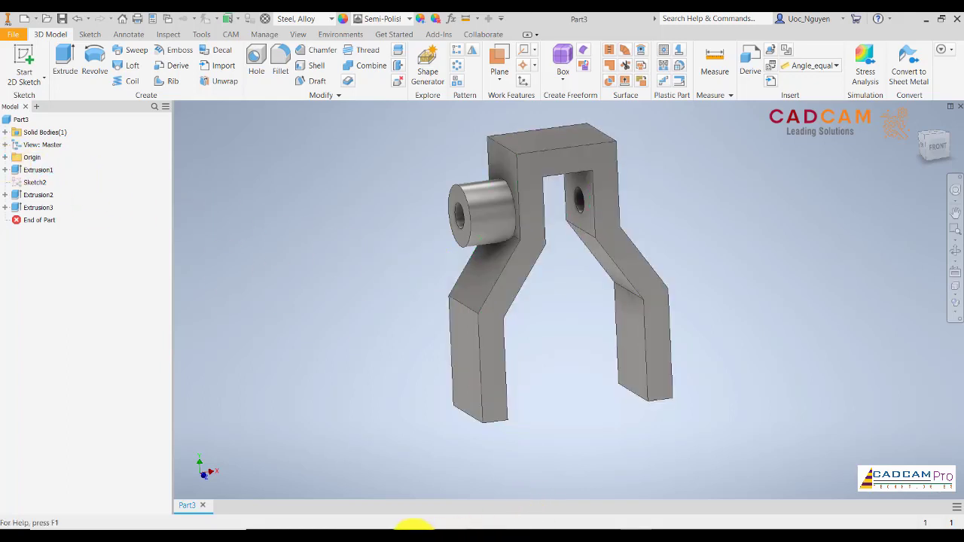
left_click(352, 525)
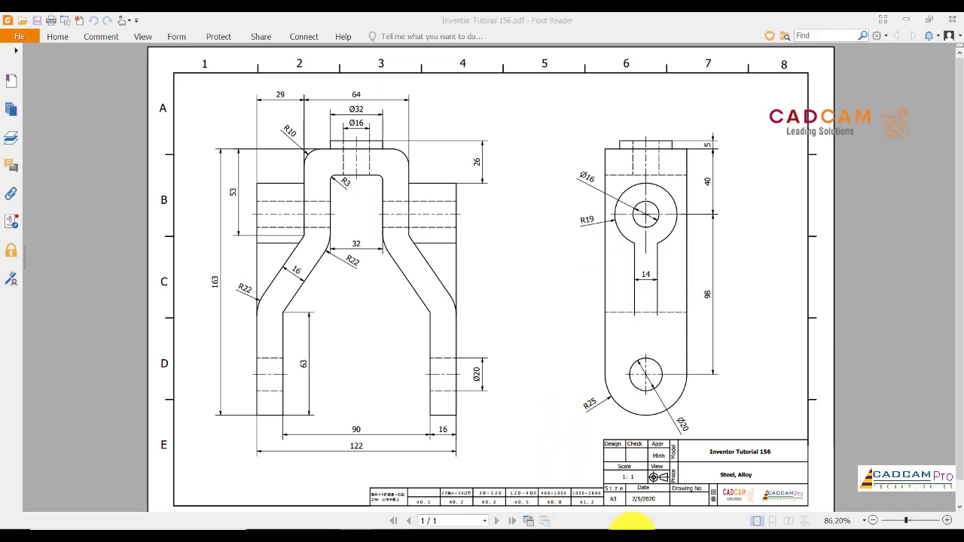
left_click(631, 522)
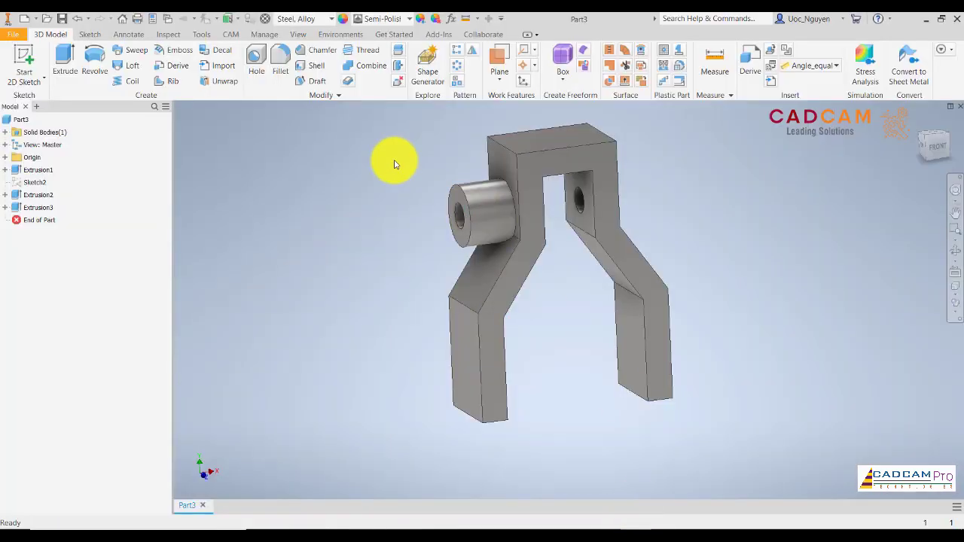
- On the XY plane, sketch a vertical line from the left boss's lower corner to the slanted arm
left_click(5, 157)
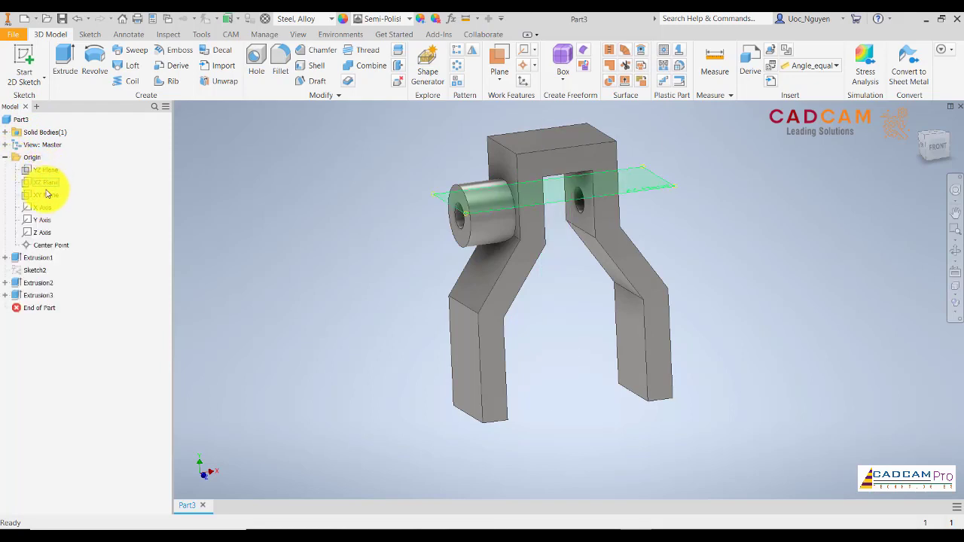
left_click(45, 194)
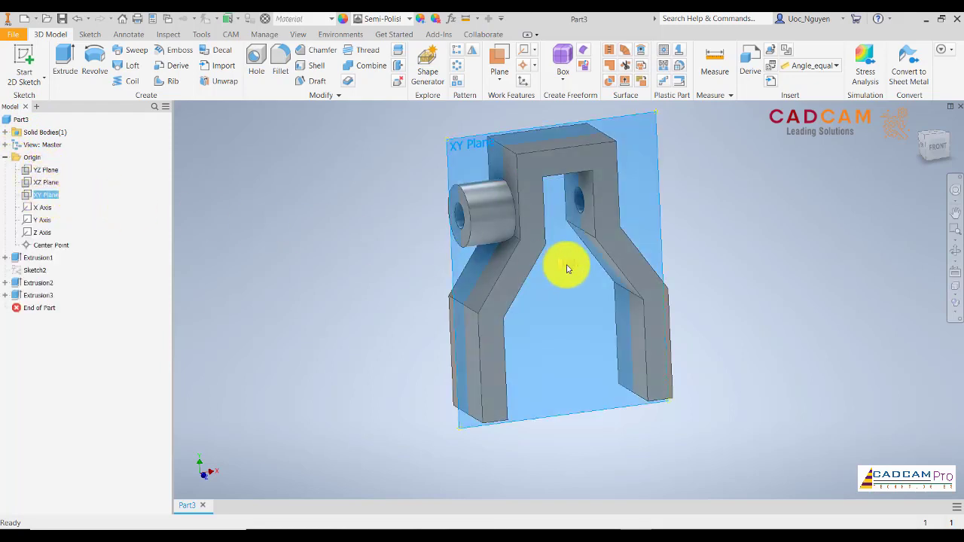
key("s")
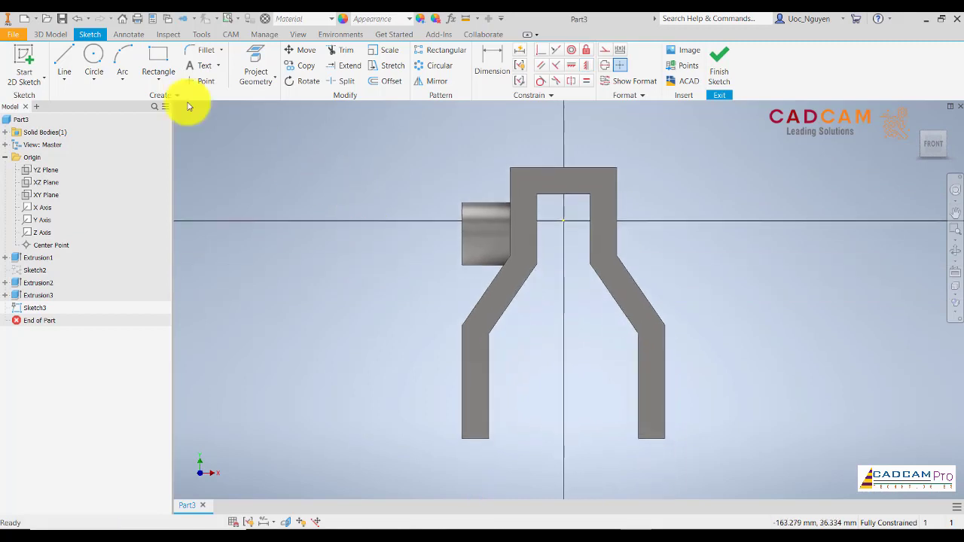
left_click(64, 59)
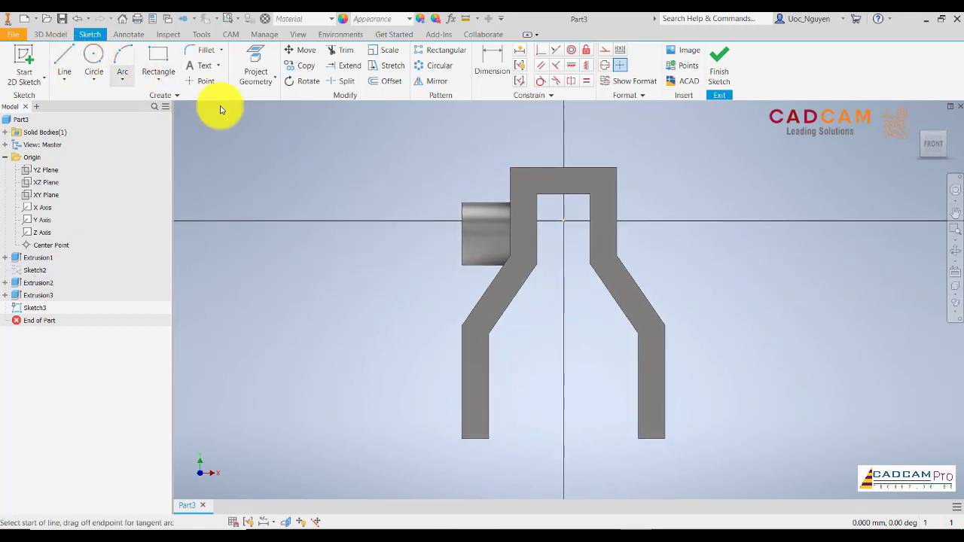
left_click(464, 265)
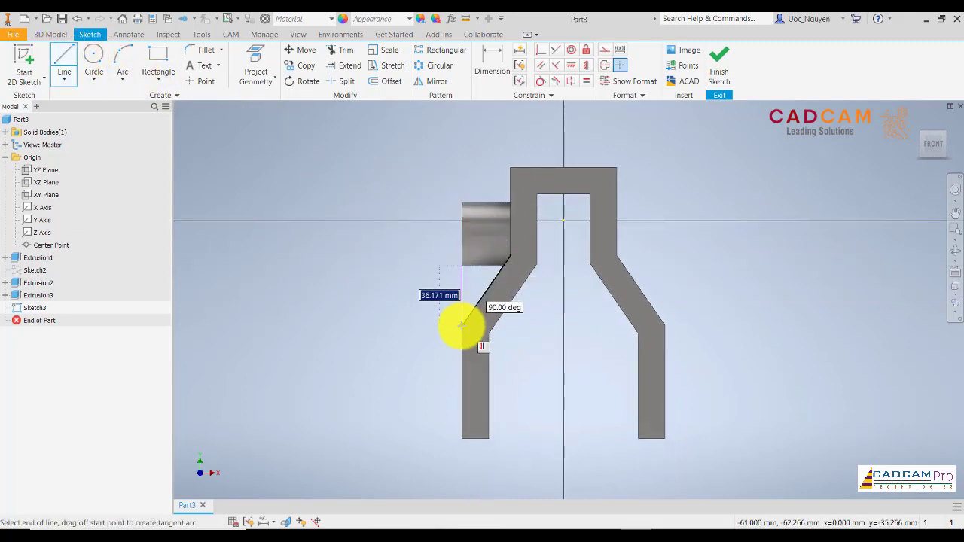
left_click(461, 325)
key("Escape")
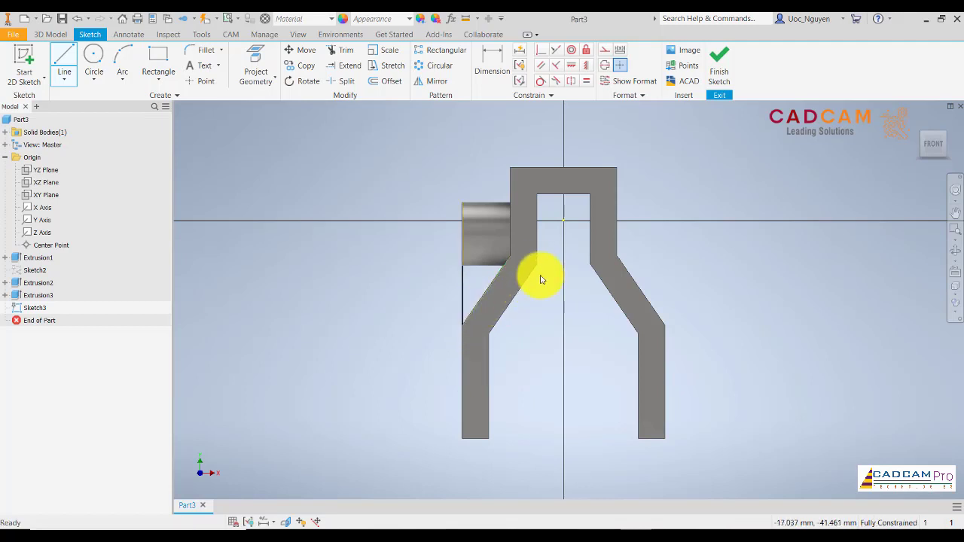
- Select the vertical and slanted sketch lines to check their options, then clear the selection
scroll(525, 254, "up", 3)
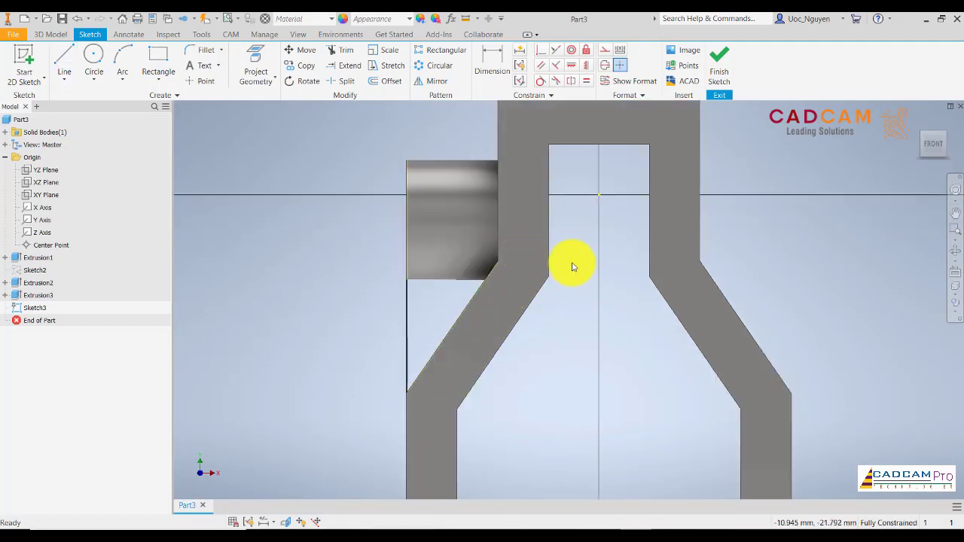
left_click_drag(568, 260, 439, 227)
right_click(344, 235)
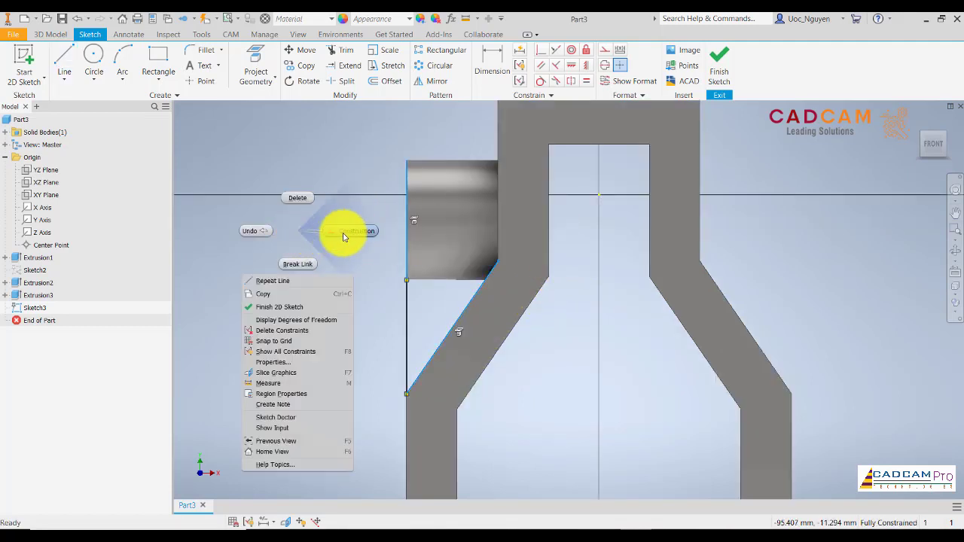
key("Escape")
scroll(344, 233, "down", 3)
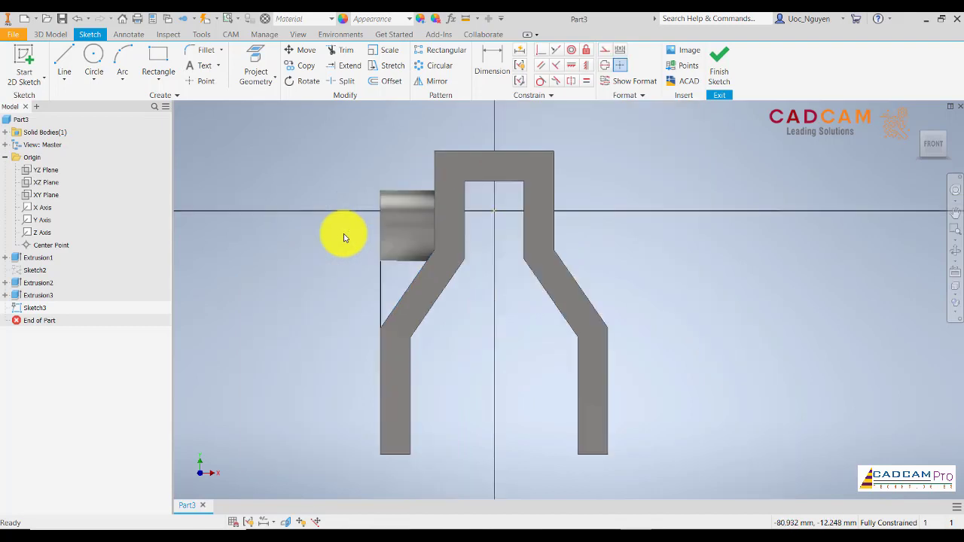
left_click(59, 33)
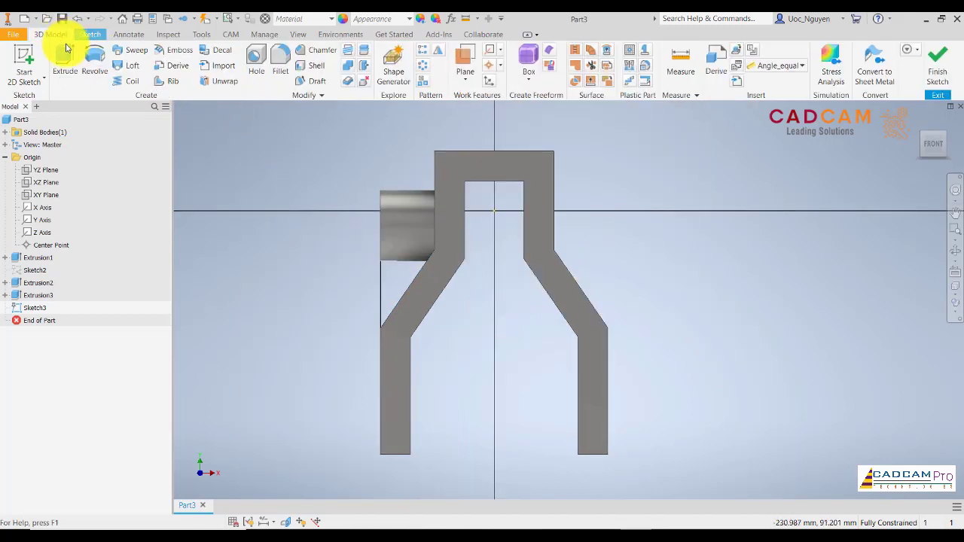
- Create a 14 mm thick rib from the sketched vertical line
left_click(164, 84)
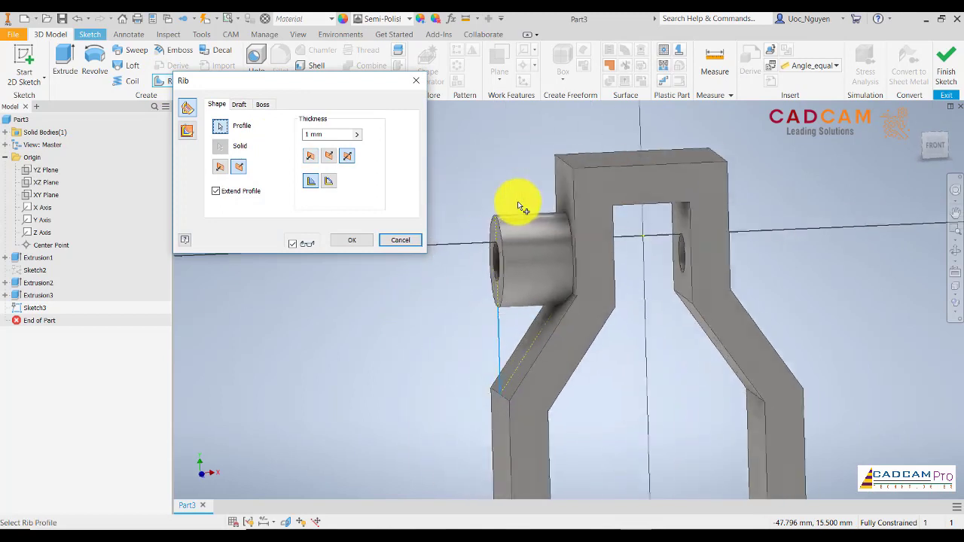
left_click(187, 133)
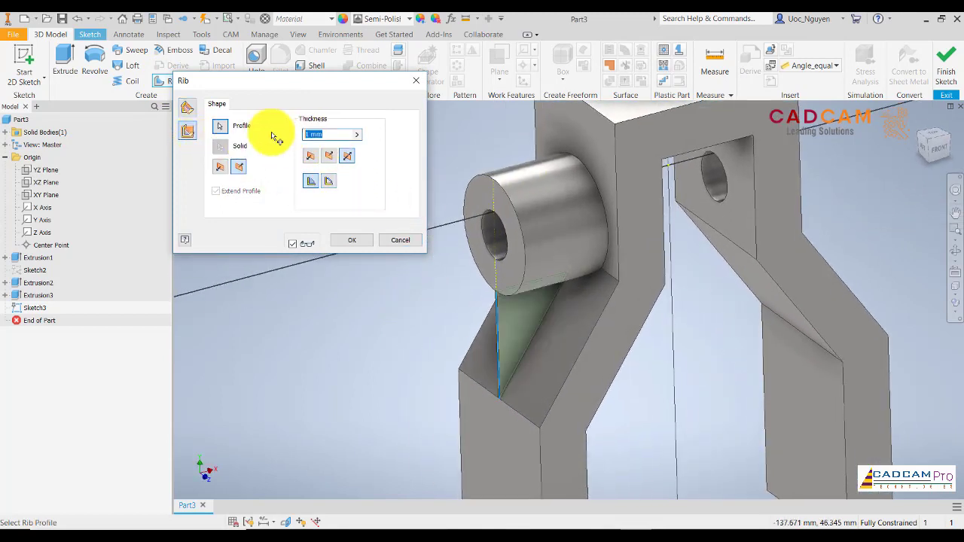
left_click(314, 137)
type("14")
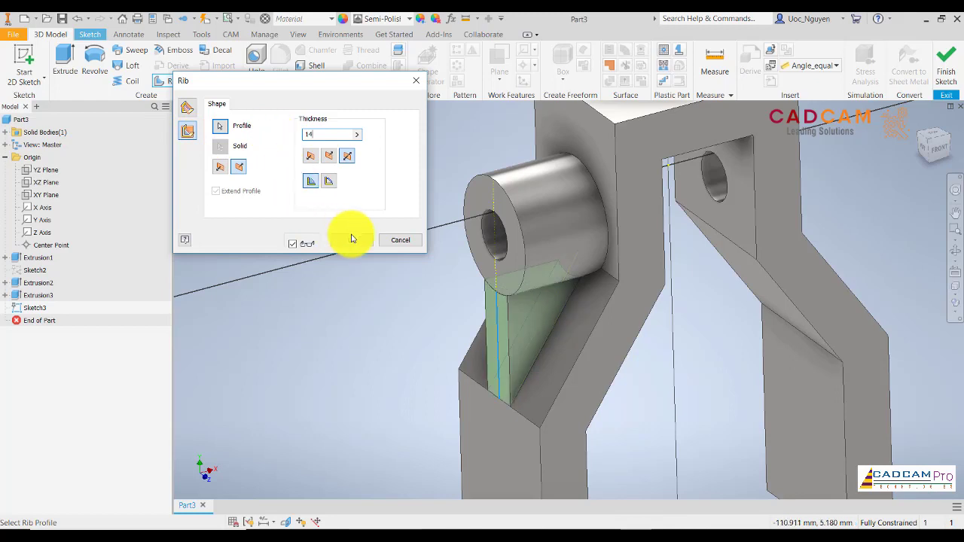
left_click(357, 241)
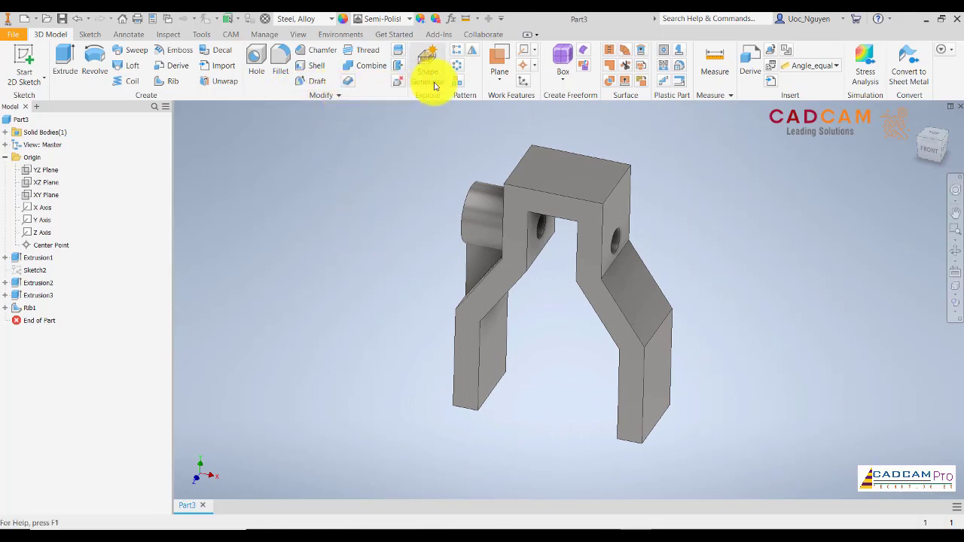
- Mirror the left boss (Extrusion3) and Rib1 about the YZ plane
left_click(472, 53)
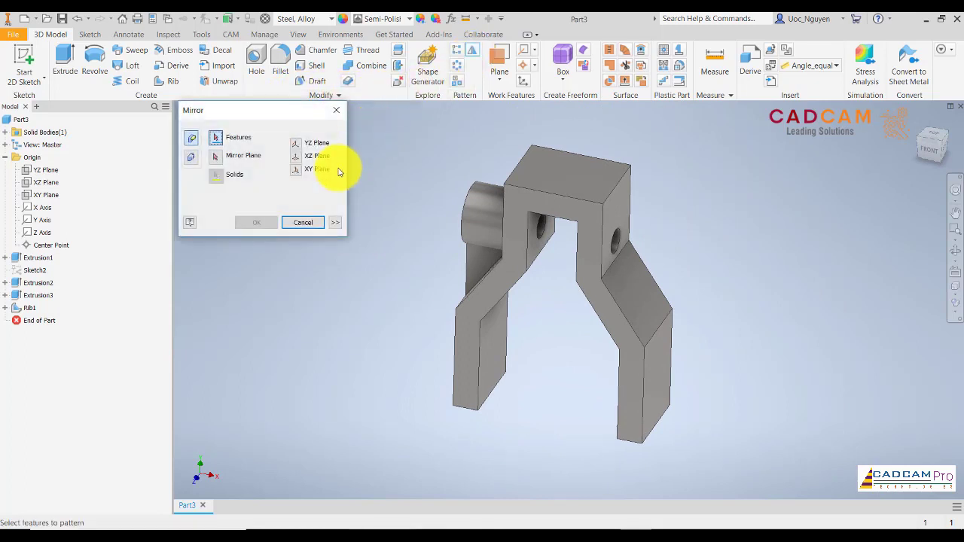
left_click(472, 211)
left_click(469, 252)
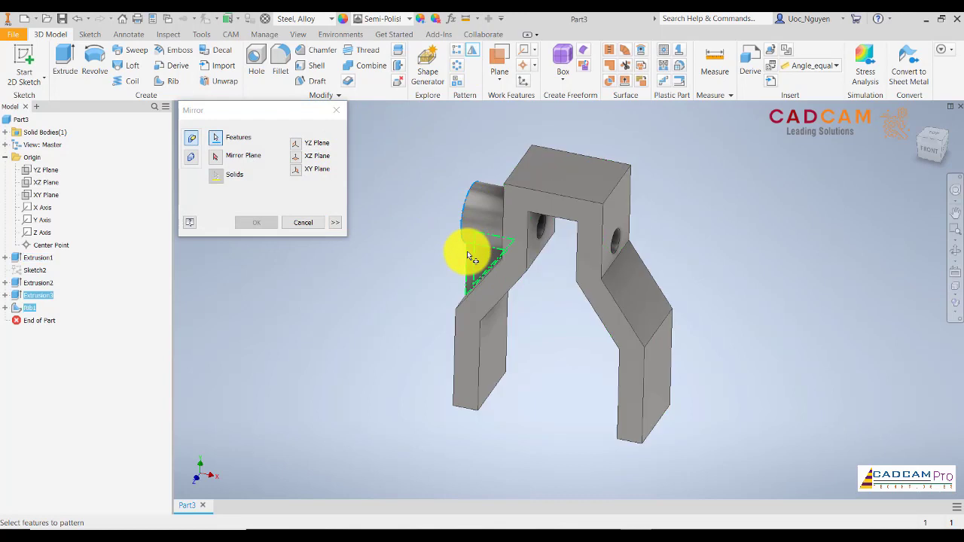
left_click(217, 158)
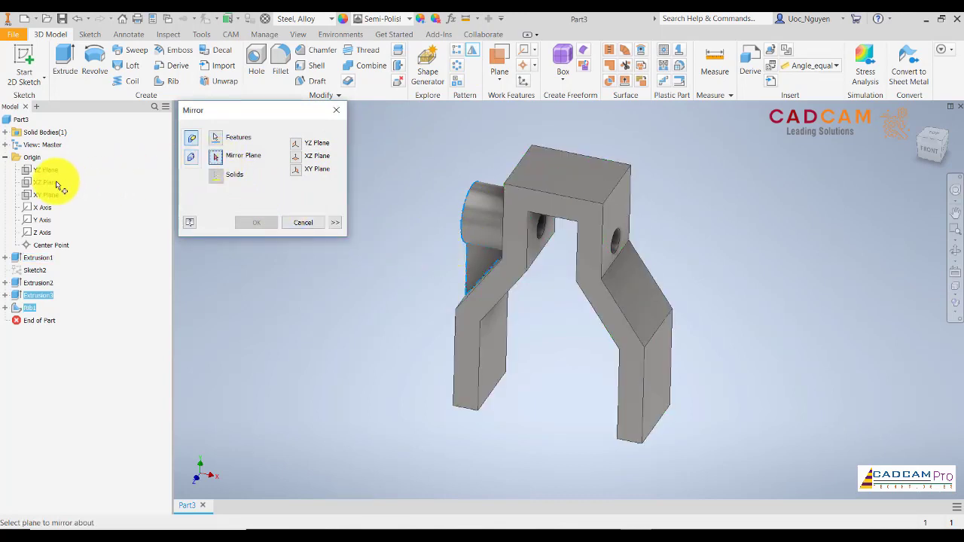
left_click(49, 173)
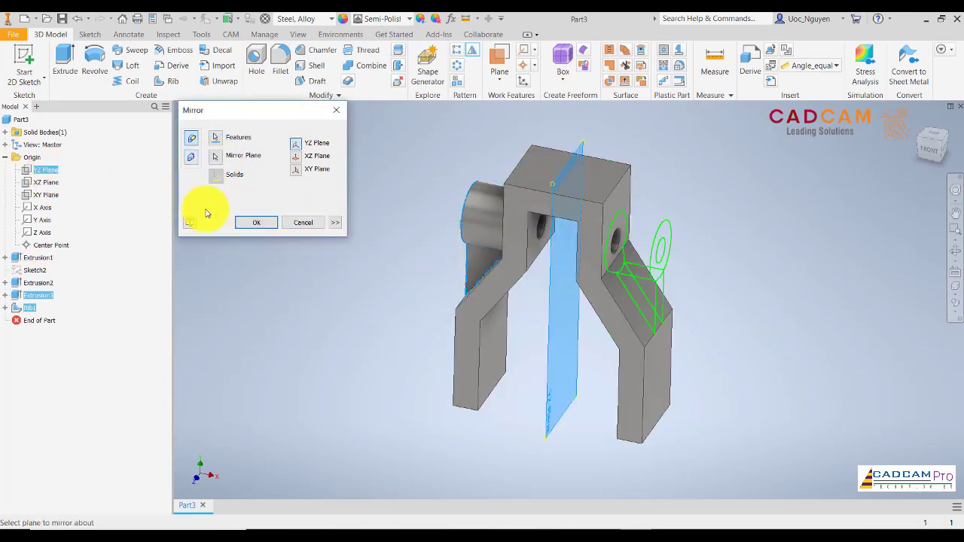
left_click(251, 224)
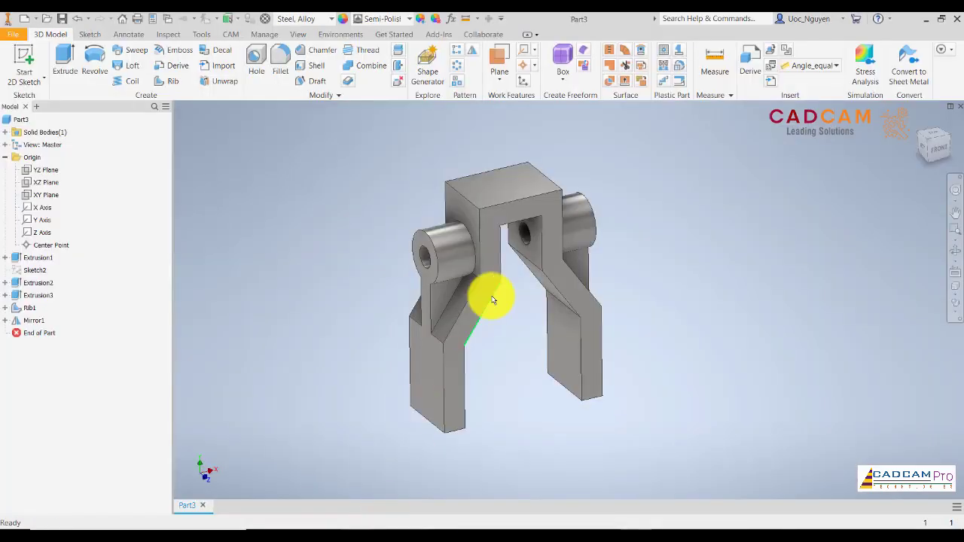
- Fillet the bottom edges of both fork legs with a 25 mm radius
left_click(280, 66)
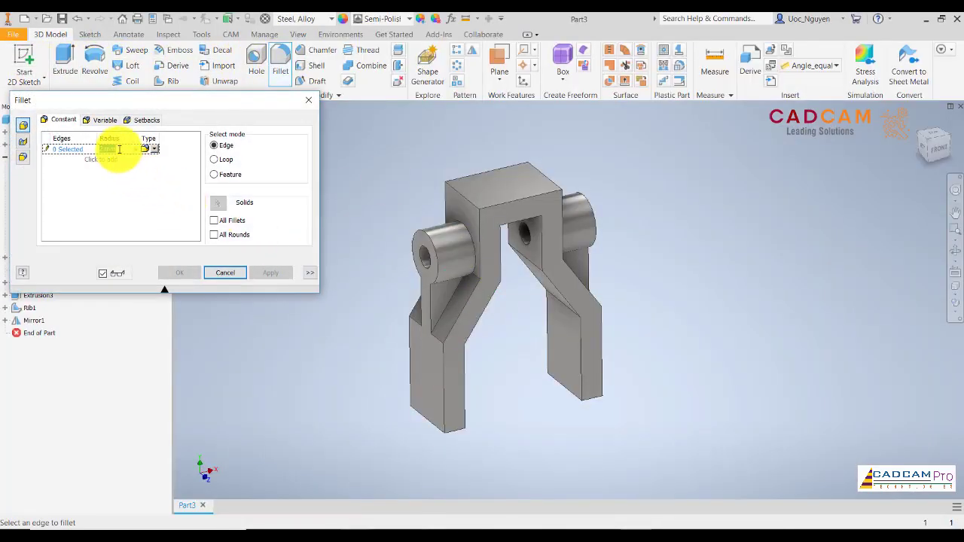
type("25")
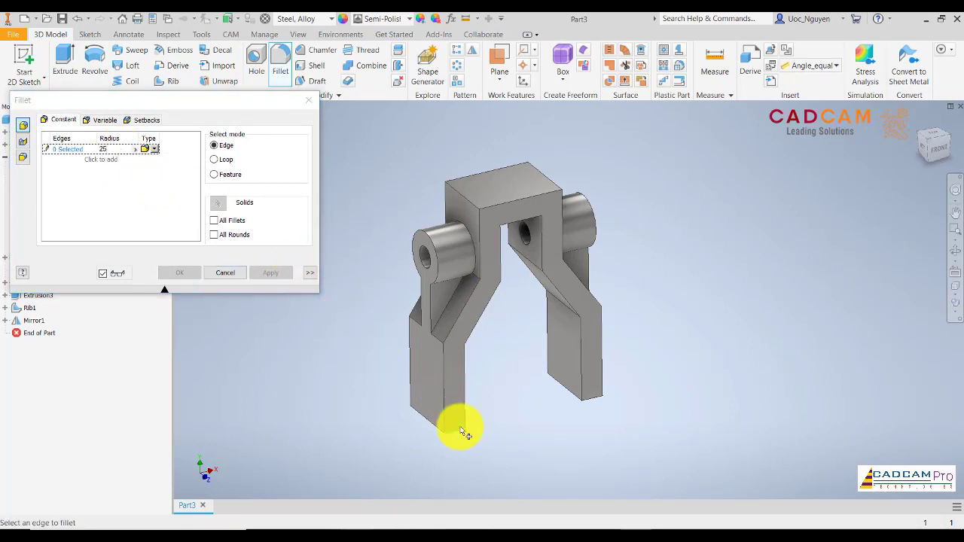
left_click(427, 419)
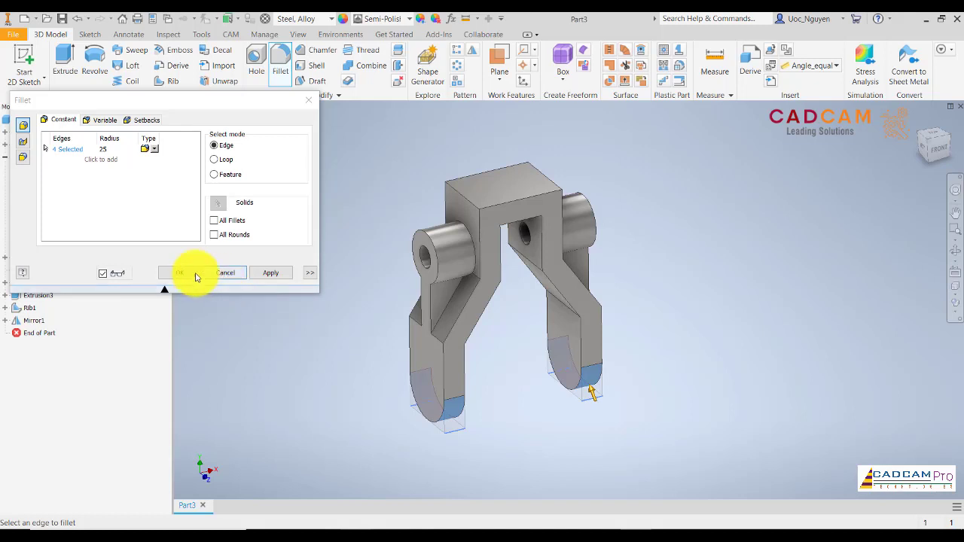
left_click(187, 273)
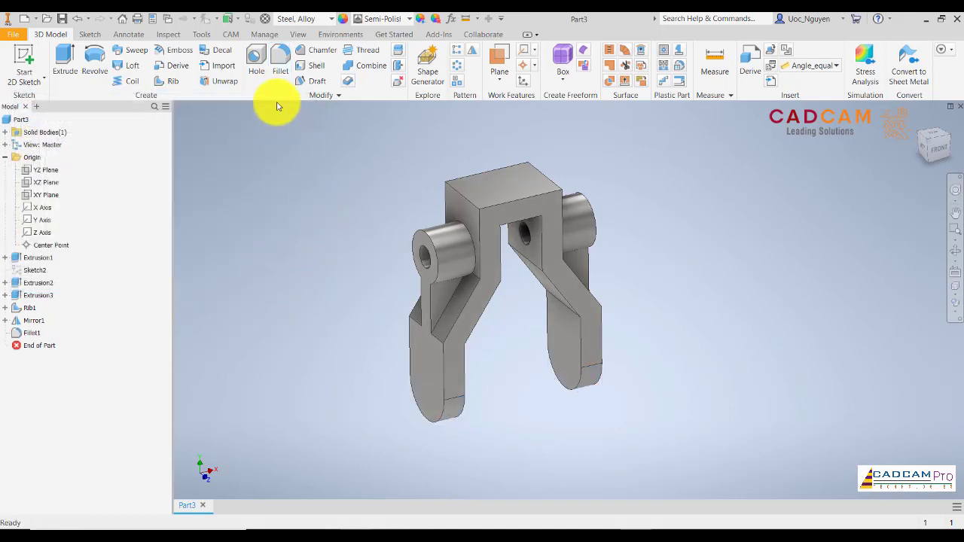
- Bore a 20 mm through hole at the rounded leg ends, then view the reference drawing in Foxit
left_click(430, 411)
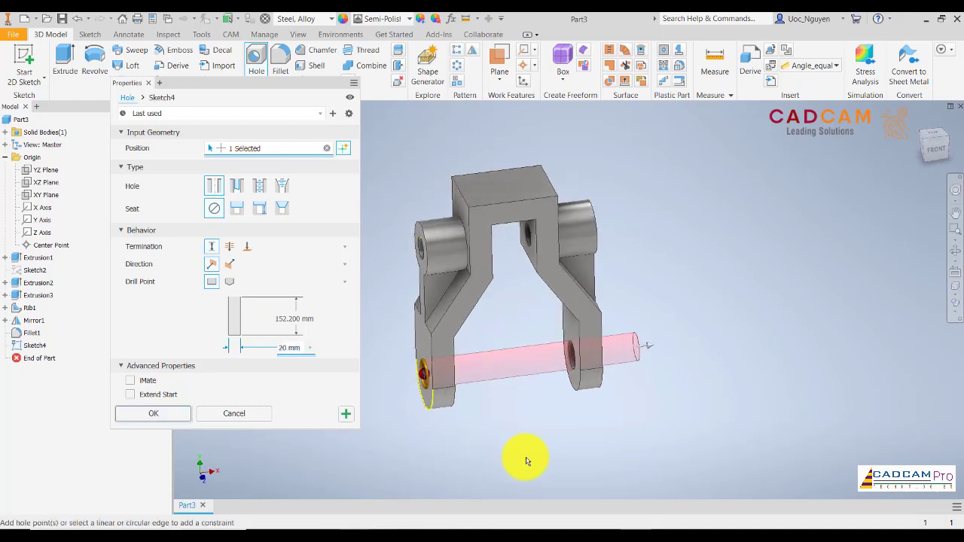
left_click(180, 421)
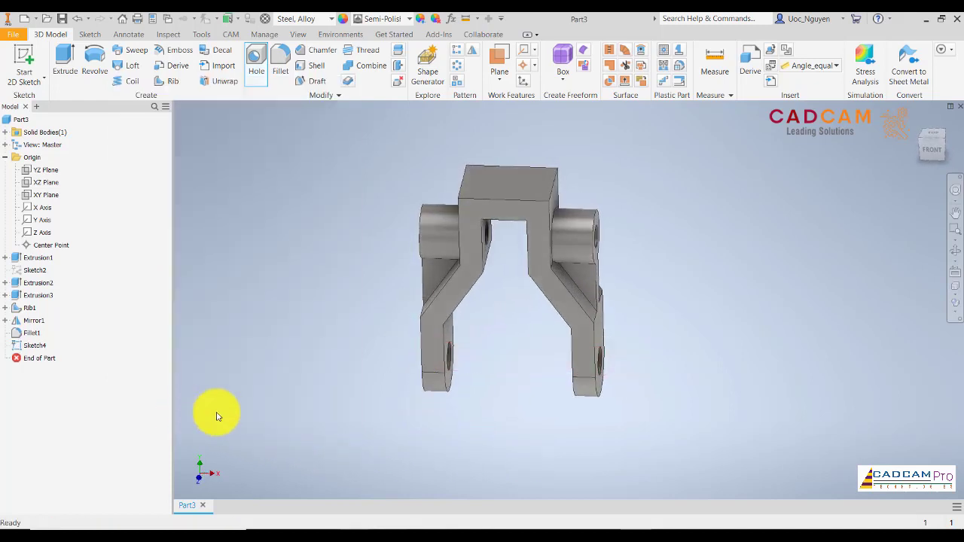
key("F6")
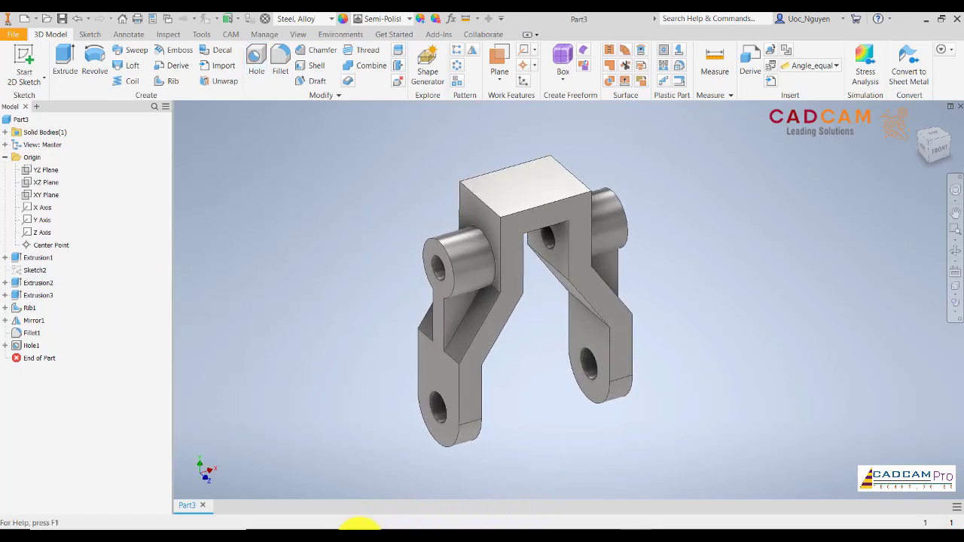
left_click(360, 526)
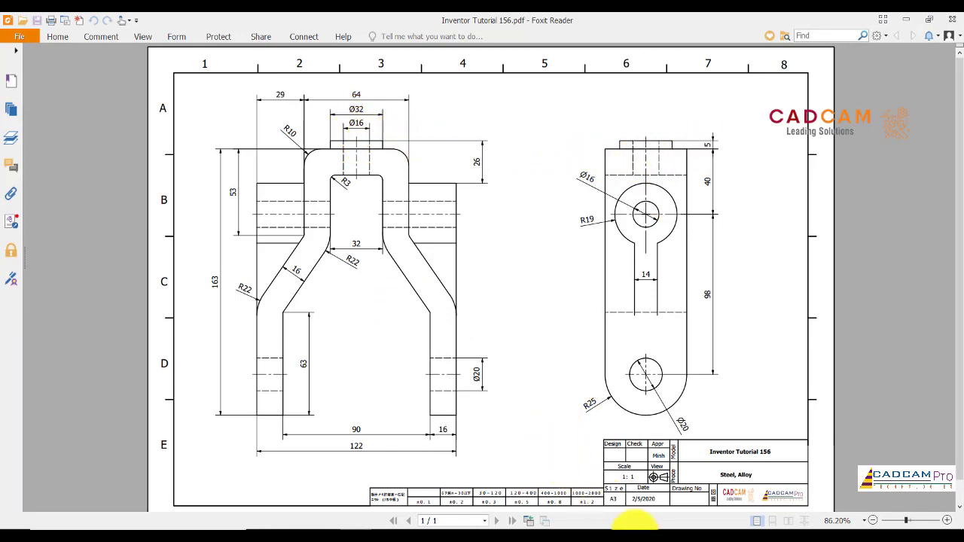
- On the upper block's top face, sketch concentric 16 mm and 32 mm diameter circles
left_click(636, 525)
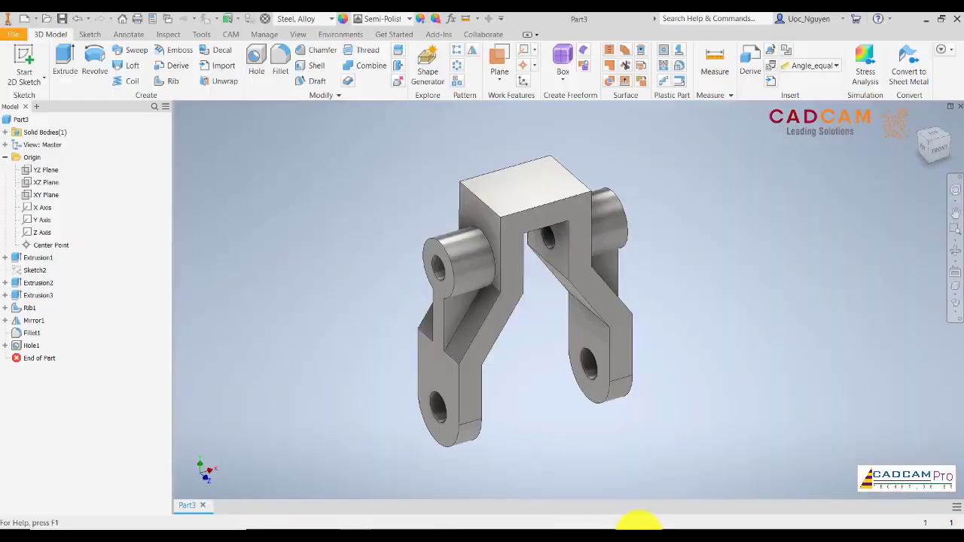
left_click(552, 187)
left_click(625, 176)
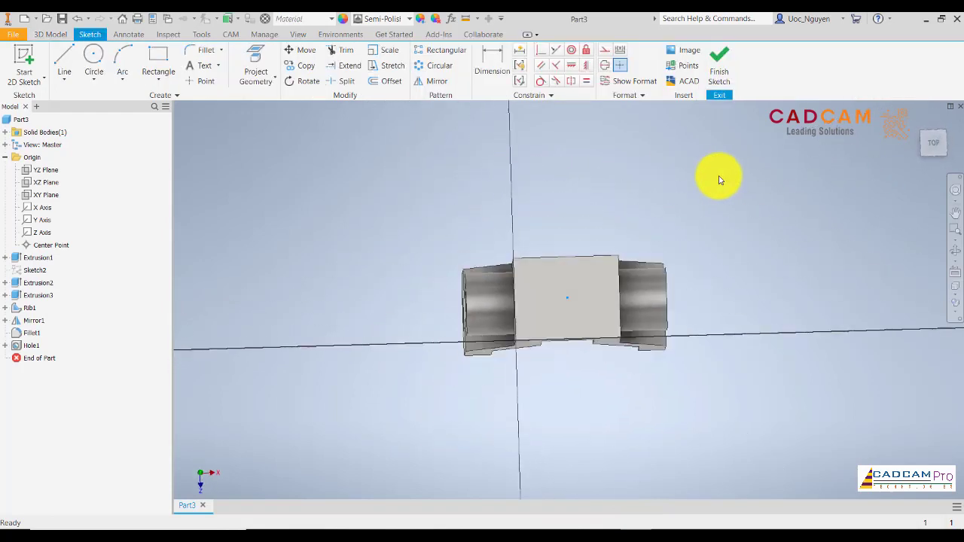
left_click(96, 55)
type("16.000")
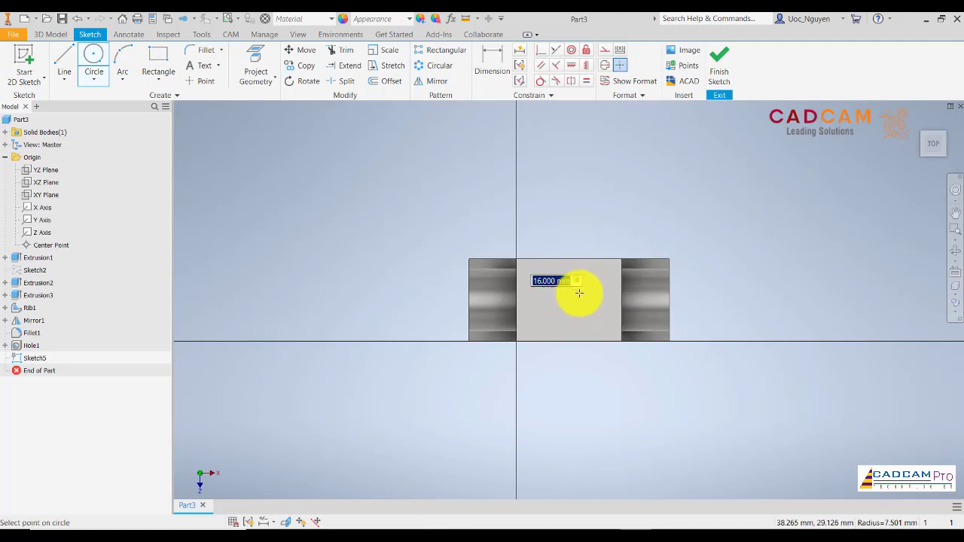
key("Return")
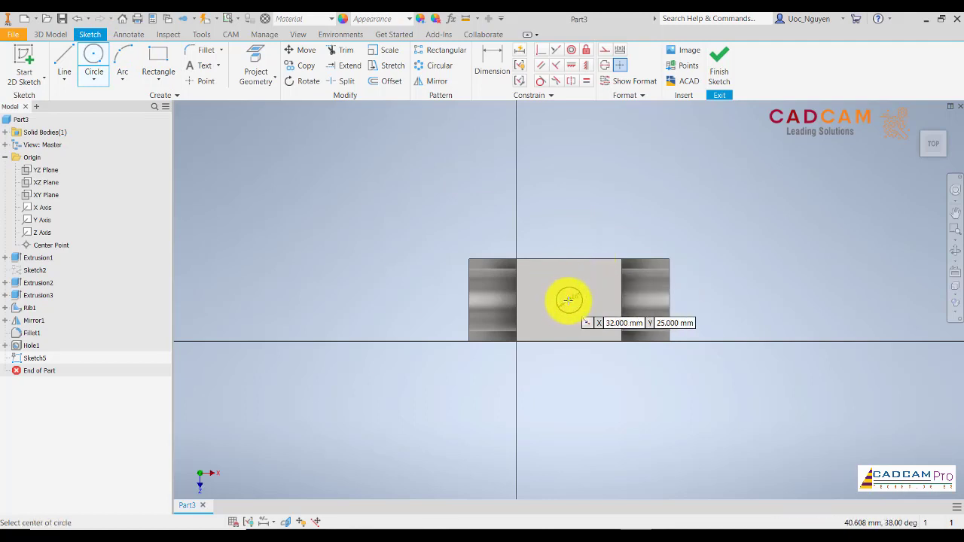
left_click(569, 300)
type("32")
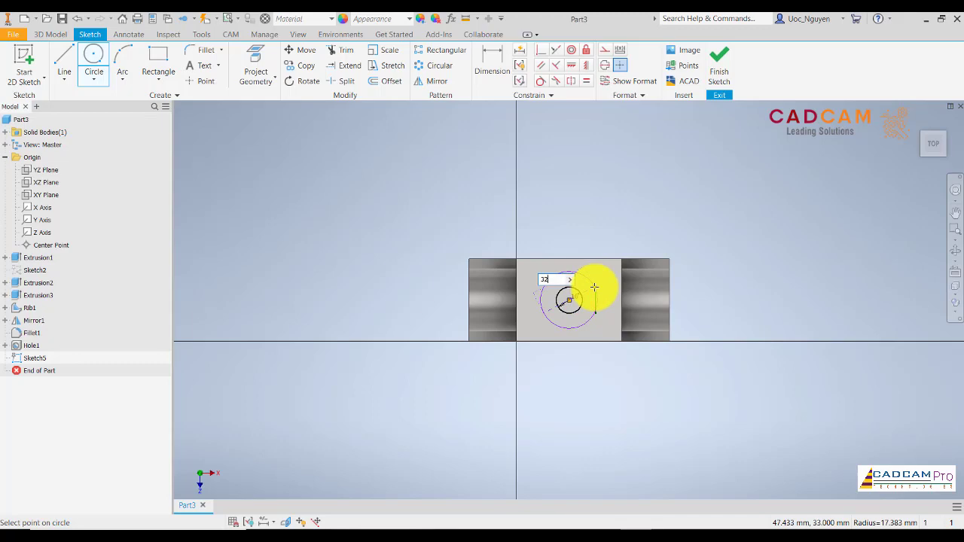
key("Return")
key("F6")
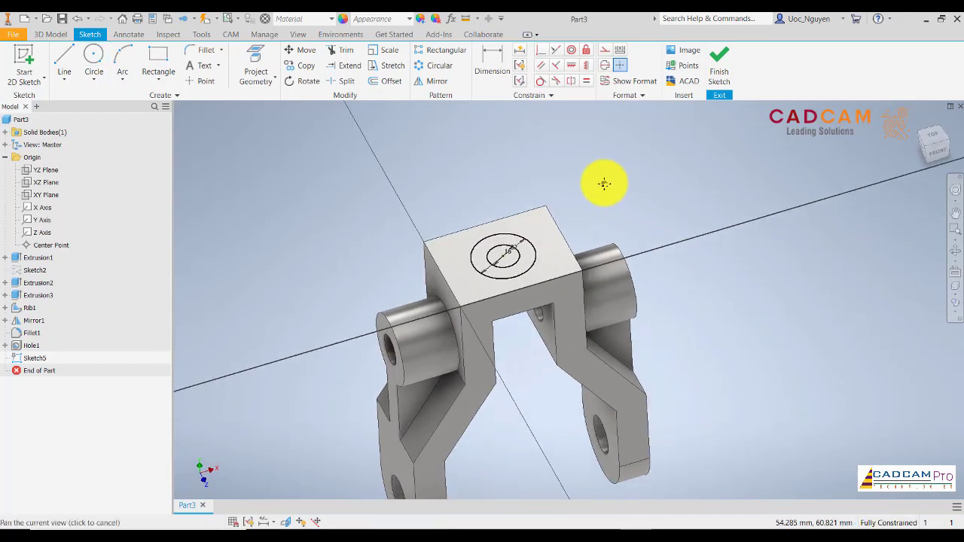
key("Escape")
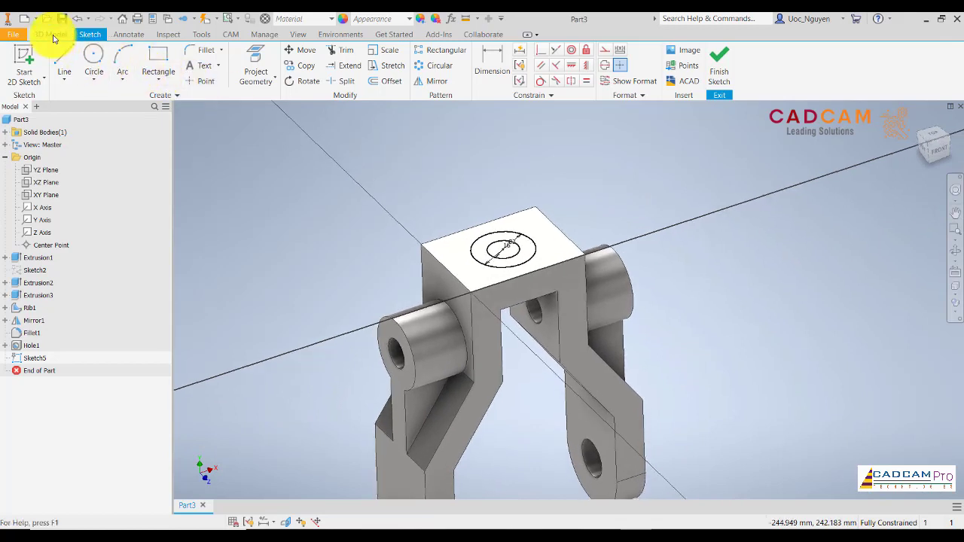
left_click(51, 34)
- Extrude the inner 16 mm circle as a 36 mm deep cut into the top block
left_click(64, 60)
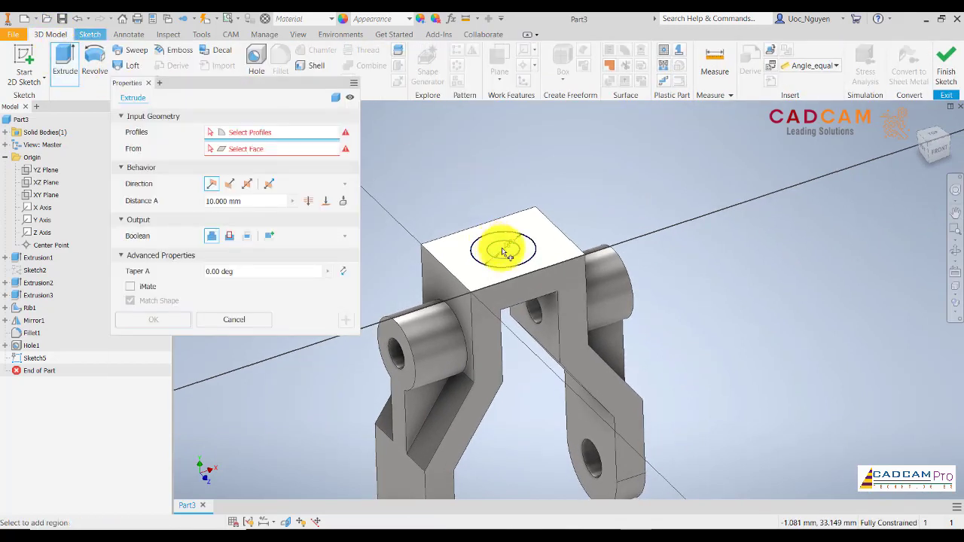
left_click_drag(502, 211, 509, 254)
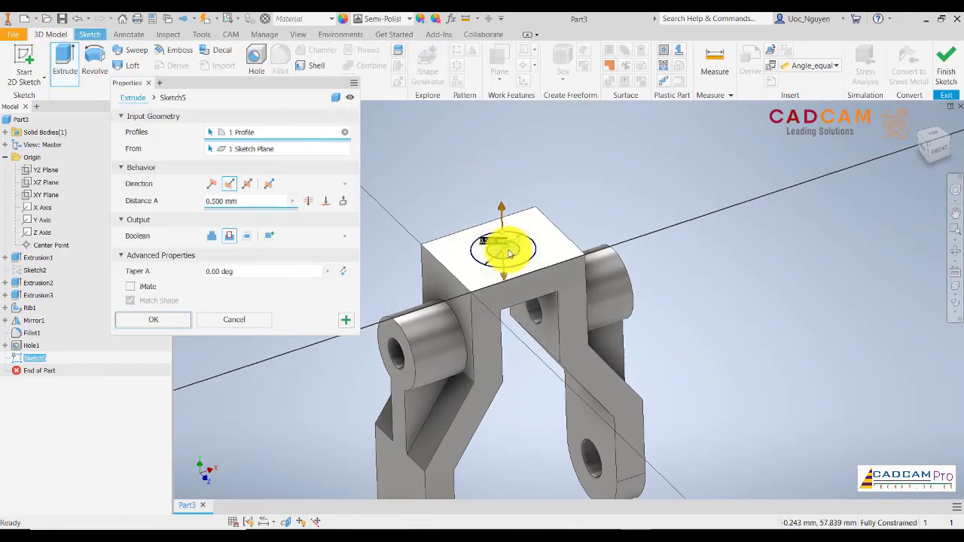
left_click_drag(512, 287, 514, 295)
middle_click_drag(495, 198, 452, 254, "shift")
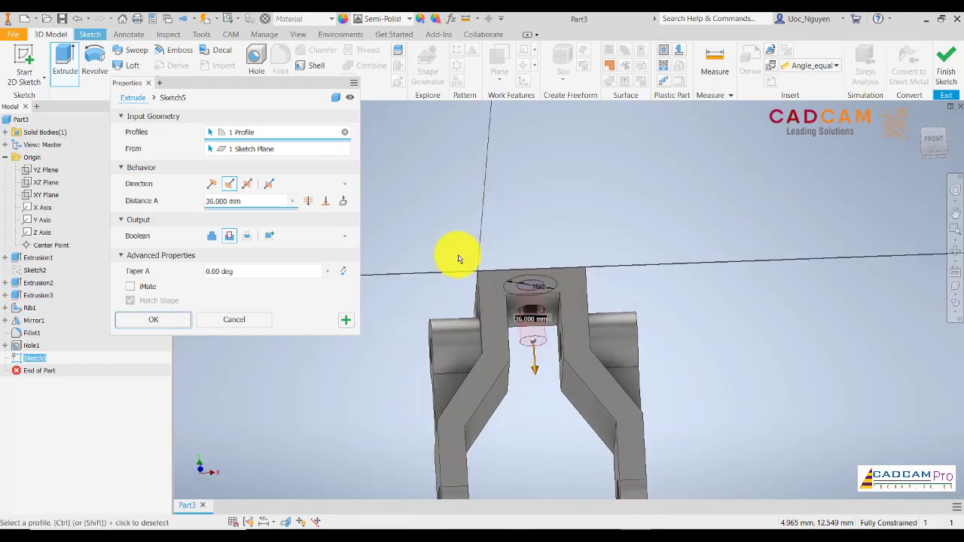
left_click(344, 320)
type("5")
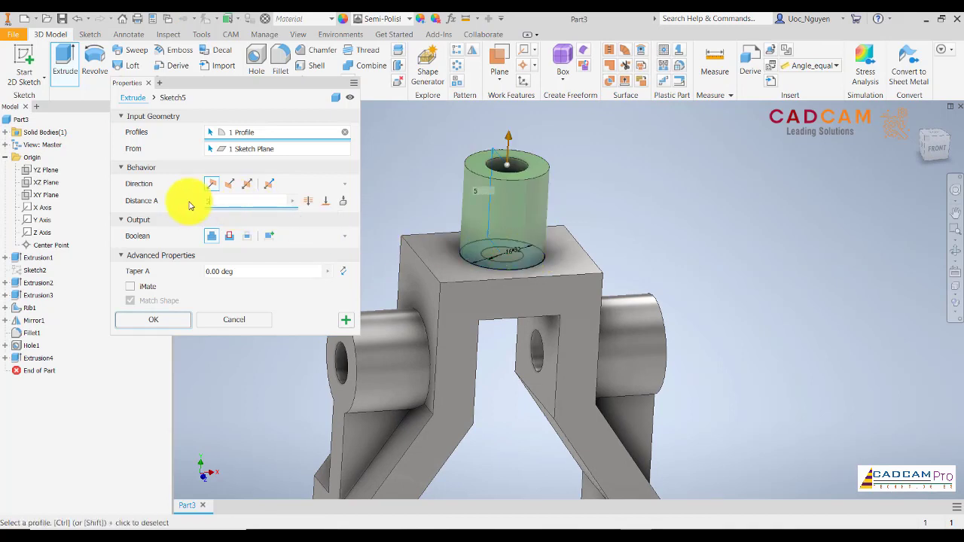
- Extrude the ring outward as a joined 5 mm boss, then compare against the PDF drawing
left_click(153, 319)
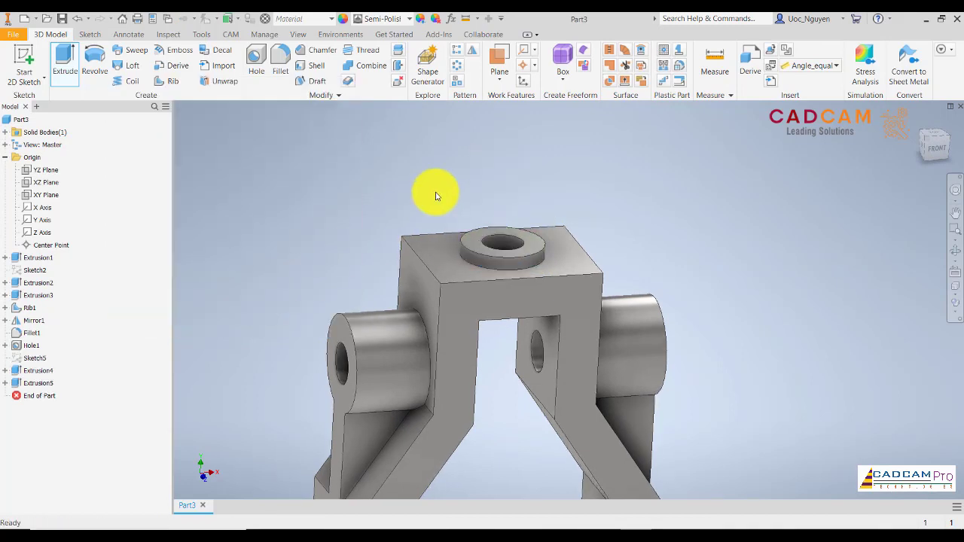
key("F6")
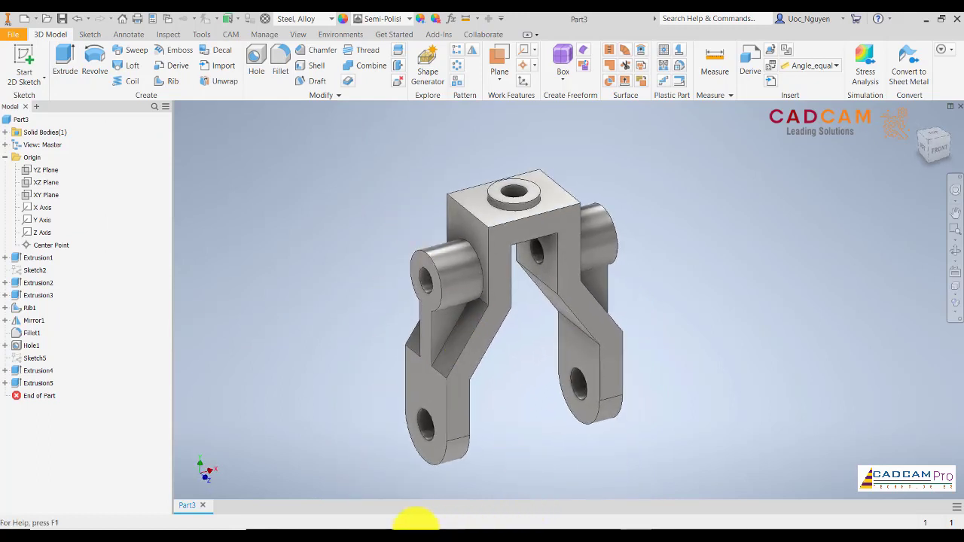
left_click(351, 528)
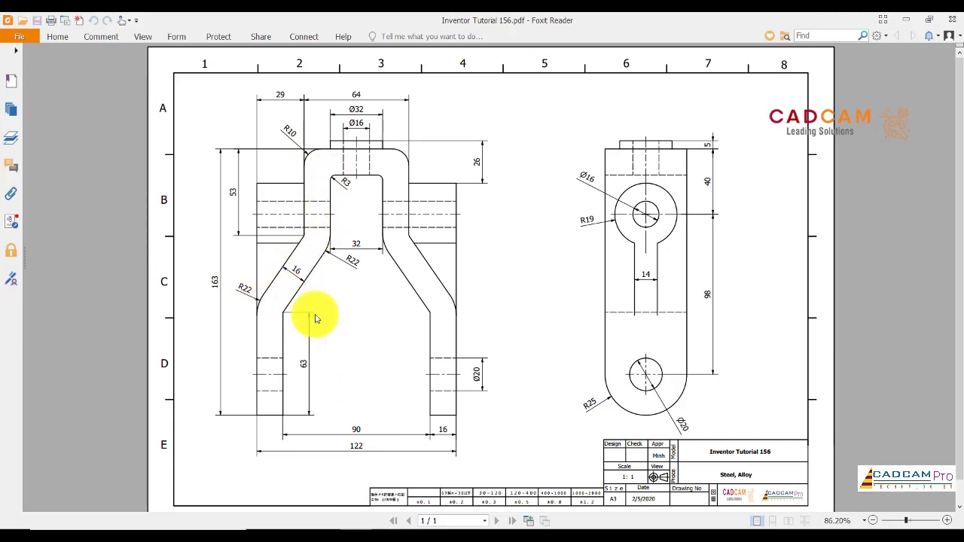
left_click(631, 530)
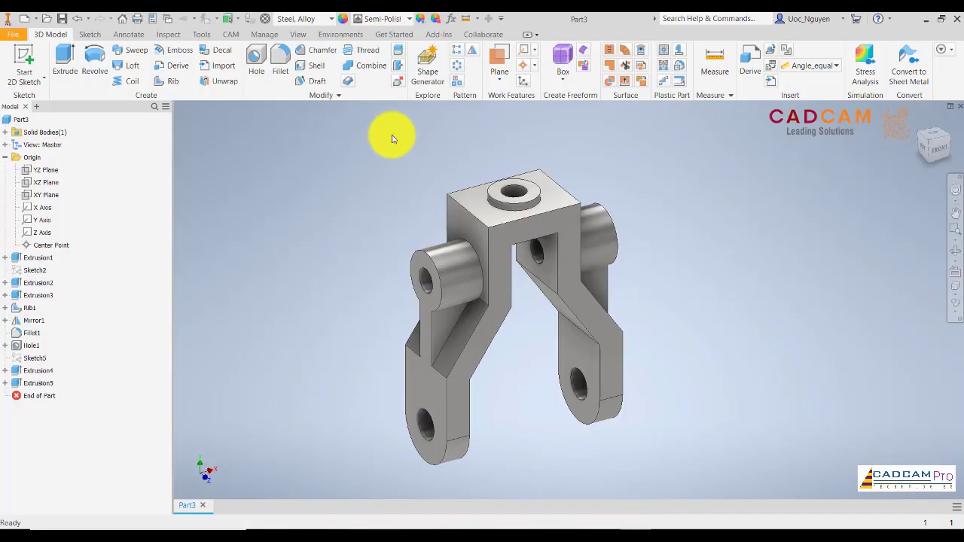
- Fillet the top block's upper edge at 10 mm, then pick inner edges for 3 mm fillets
left_click(278, 59)
type("10")
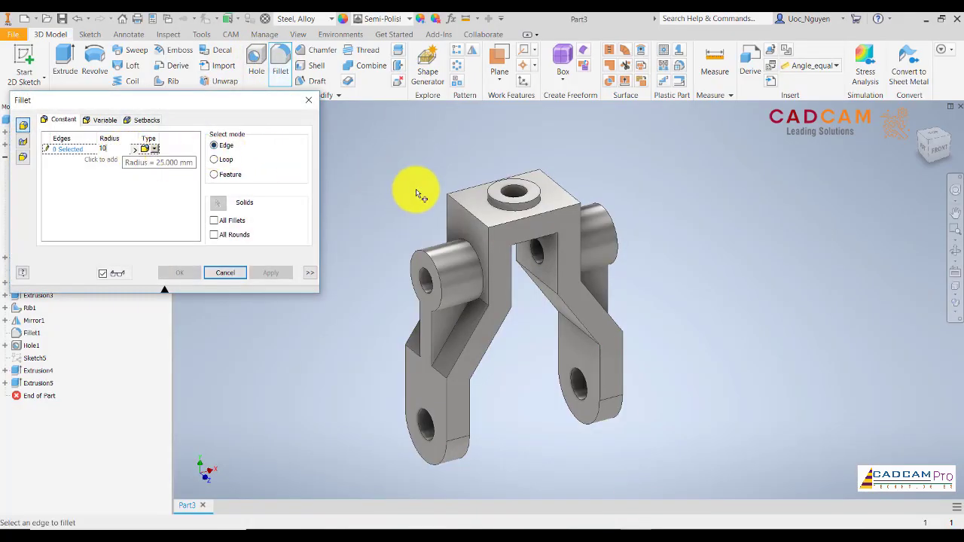
left_click(459, 202)
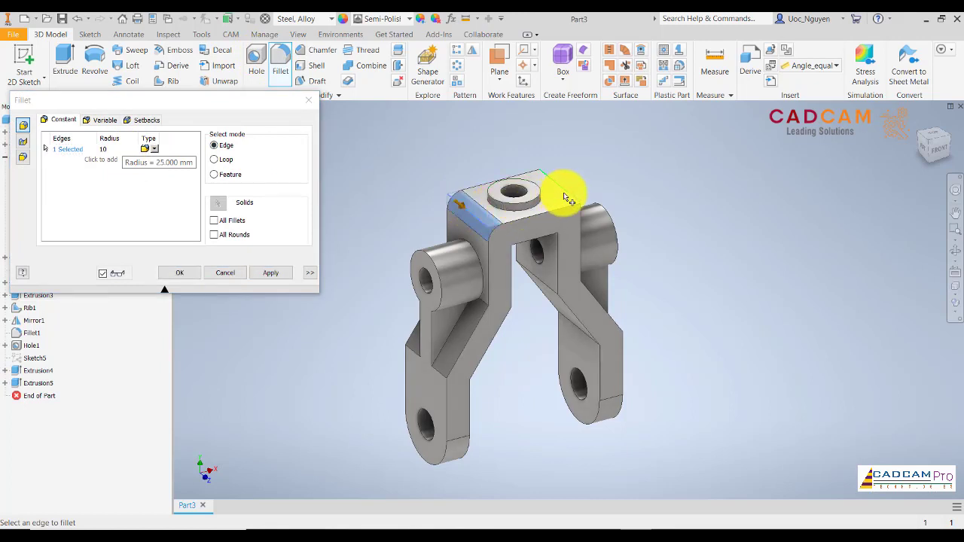
left_click(268, 271)
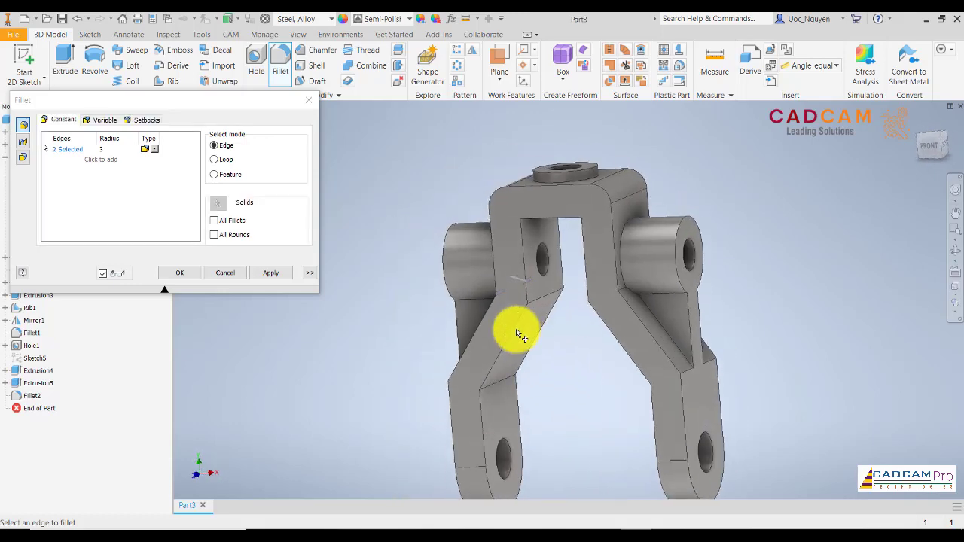
left_click(615, 296)
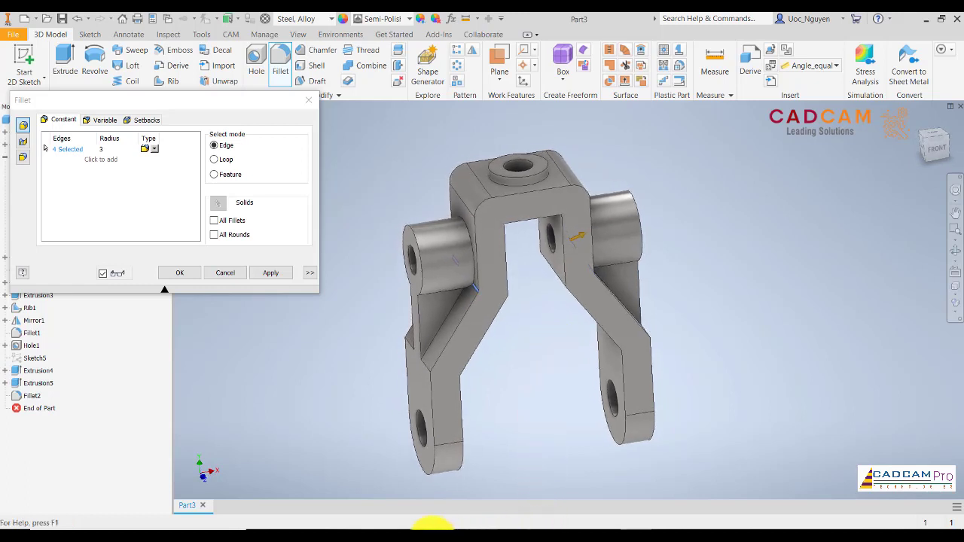
left_click(350, 526)
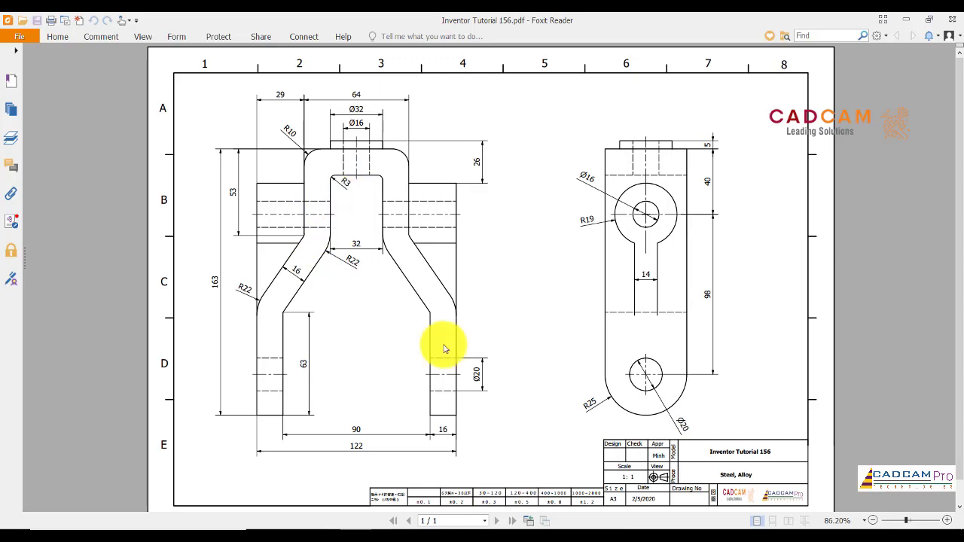
- Add the last inner edges and apply the 3 mm fillet to all six edges
left_click(638, 523)
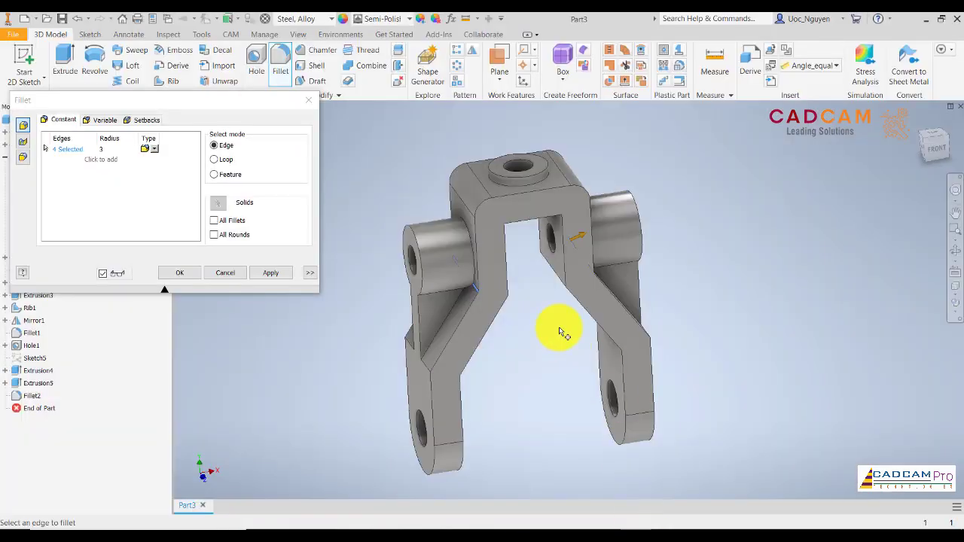
scroll(527, 256, "up", 4)
scroll(539, 226, "up", 2)
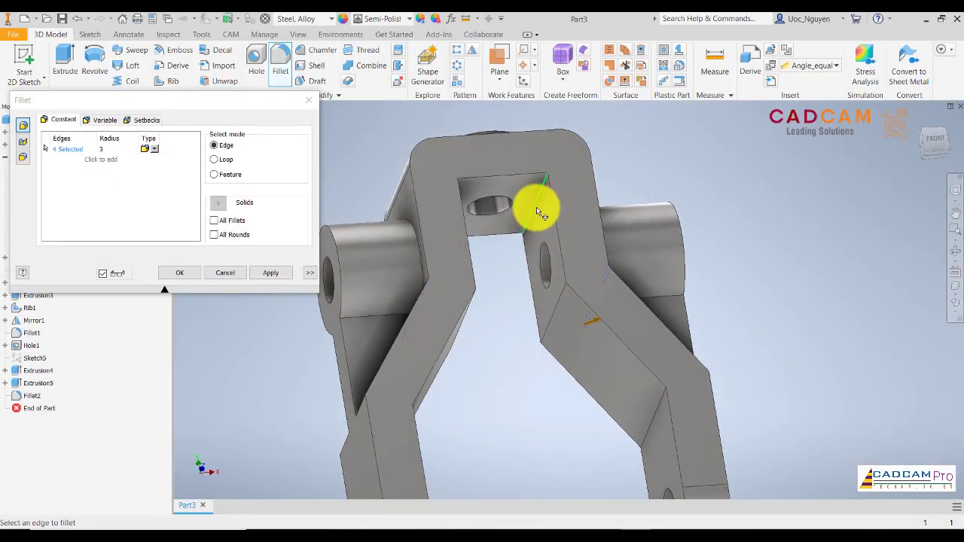
left_click(536, 211)
middle_click_drag(499, 251, 497, 233, "shift")
left_click(518, 214)
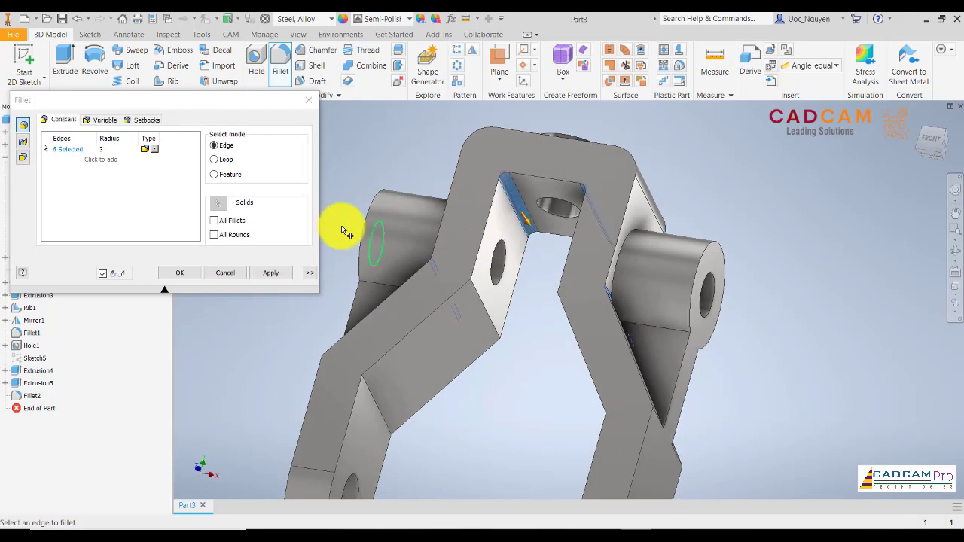
left_click(264, 273)
type("22")
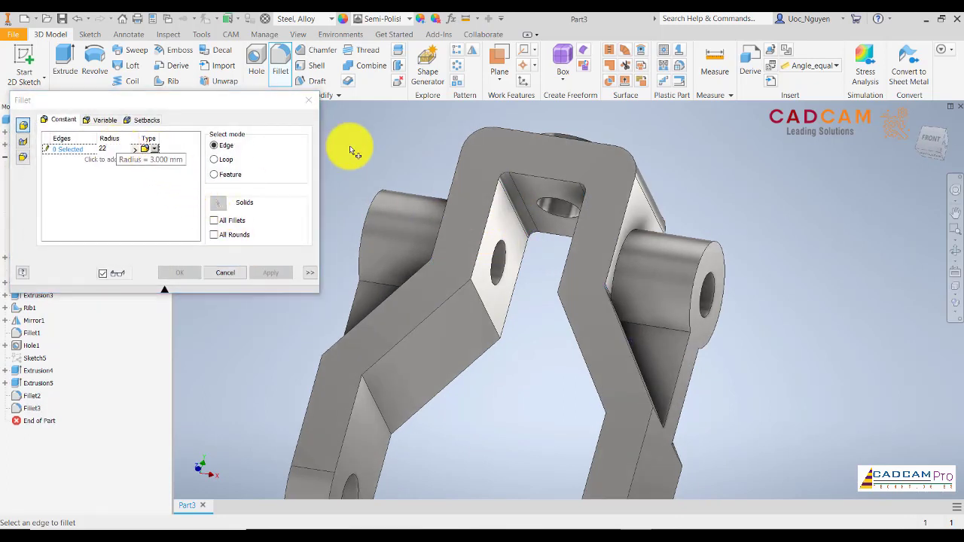
- Round the six slanted-arm bend edges with a 22 mm fillet
key("F6")
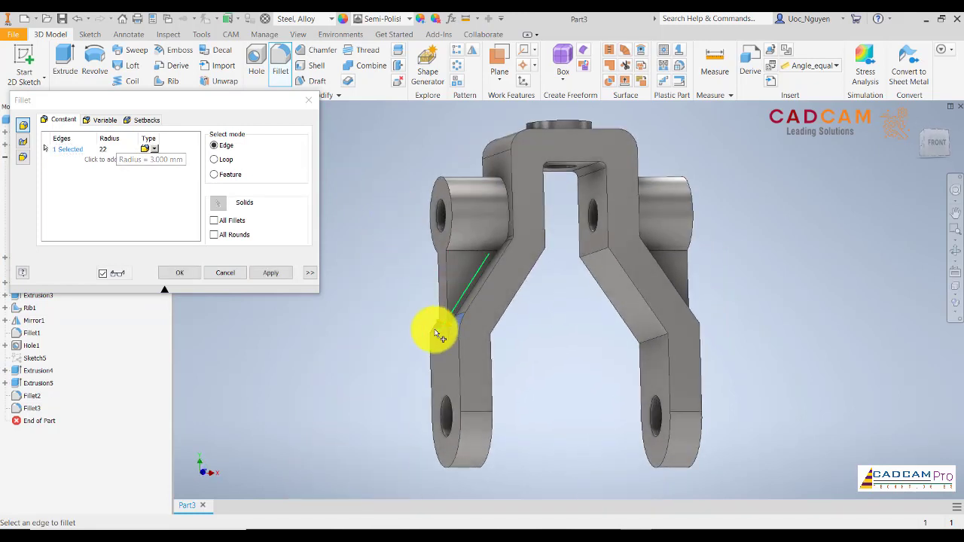
scroll(586, 279, "down", 3)
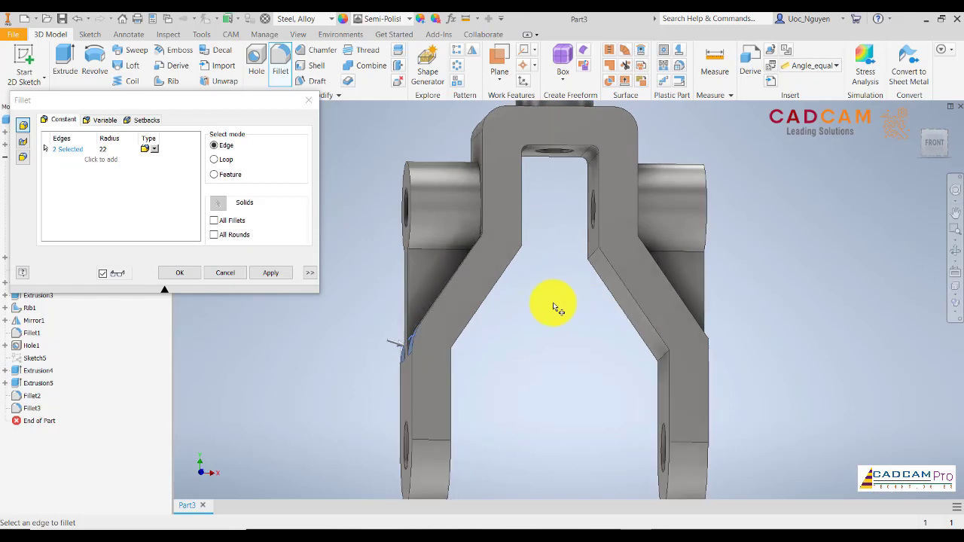
mouse_move(547, 287)
middle_mouse_down("shift")
mouse_move(570, 299)
mouse_move(584, 275)
middle_mouse_up("shift")
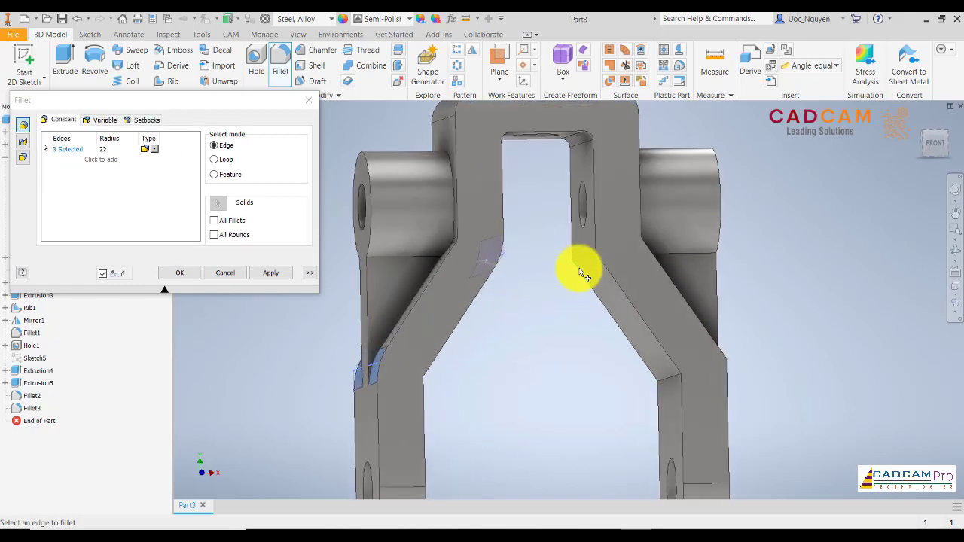
key("F6")
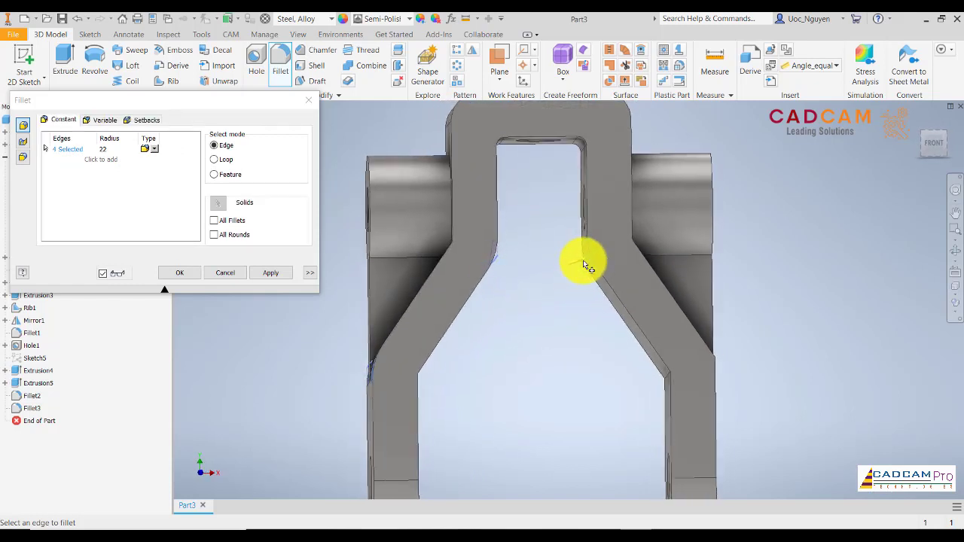
left_click(659, 381)
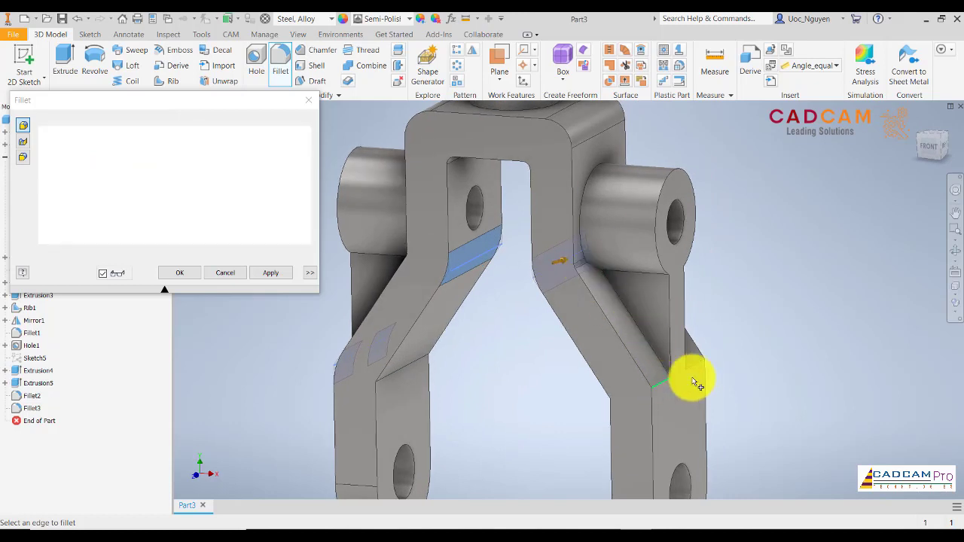
key("Home")
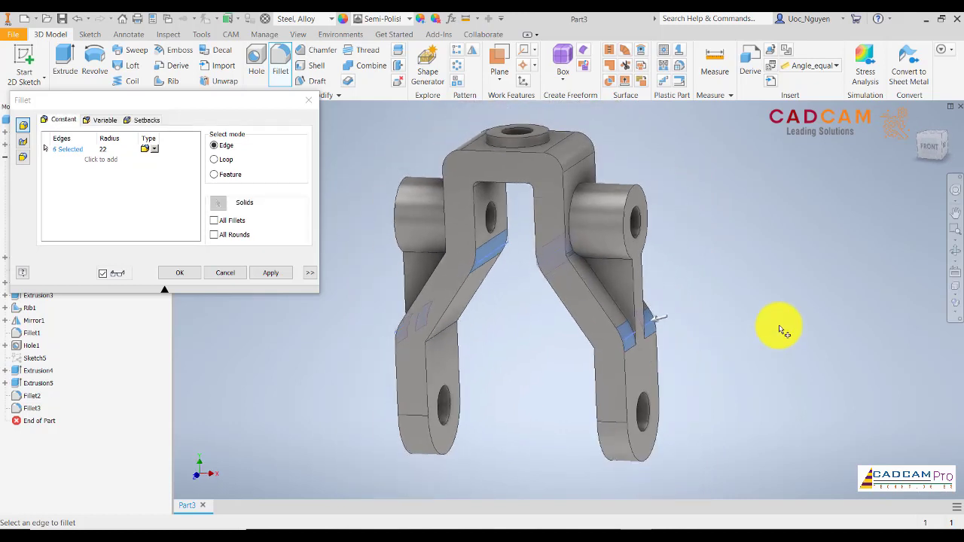
key("F6")
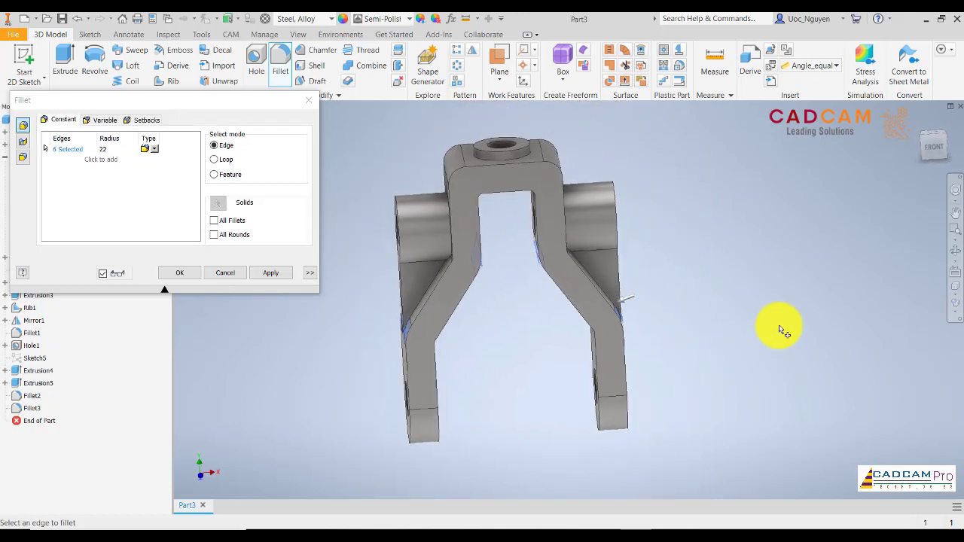
left_click(194, 271)
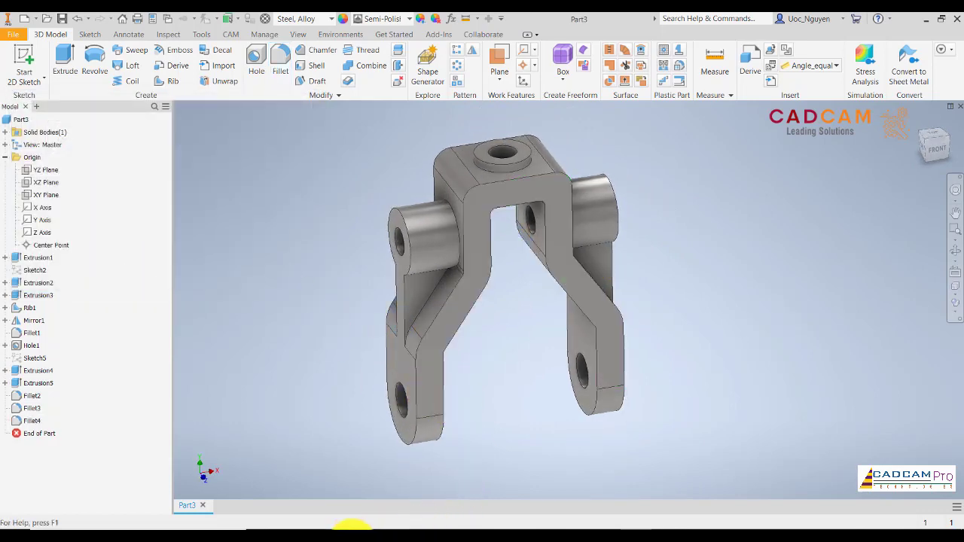
left_click(350, 527)
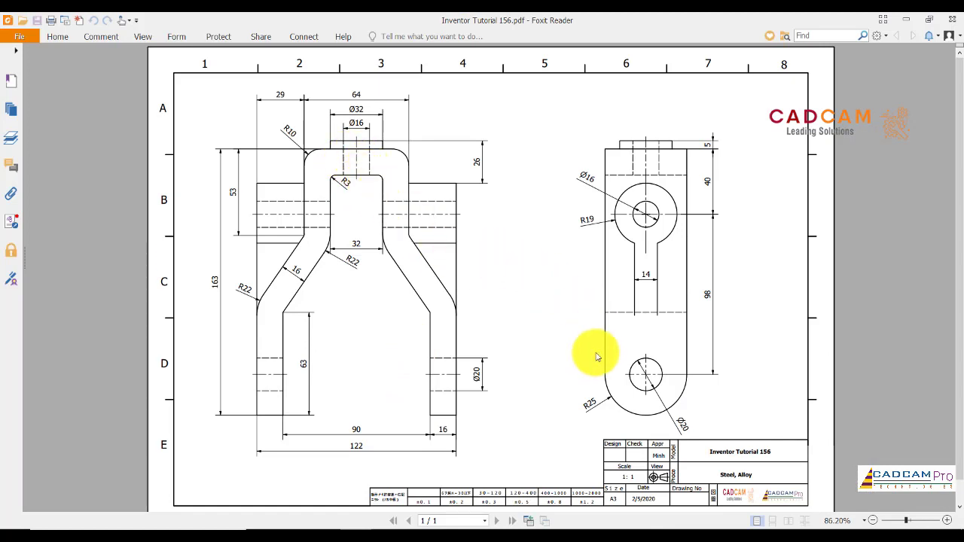
left_click(638, 524)
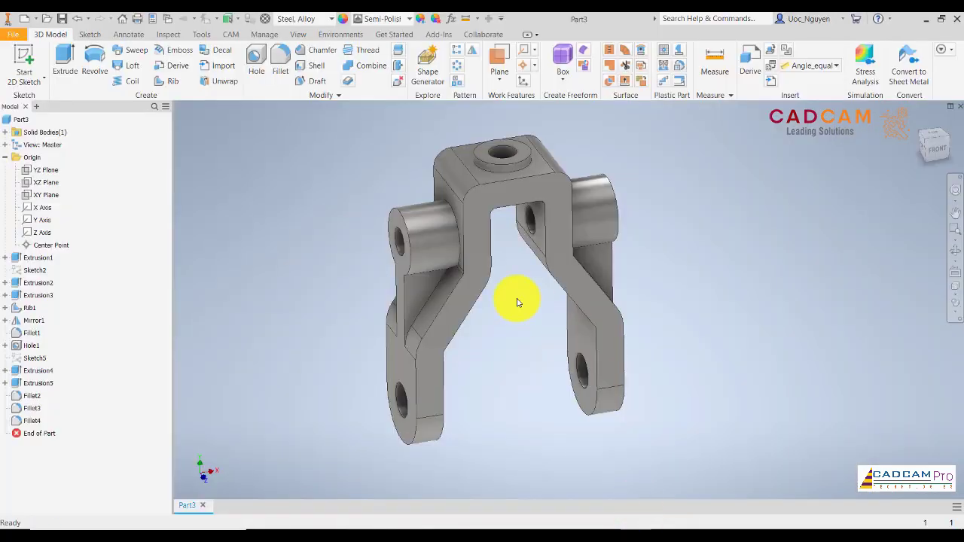
key("F6")
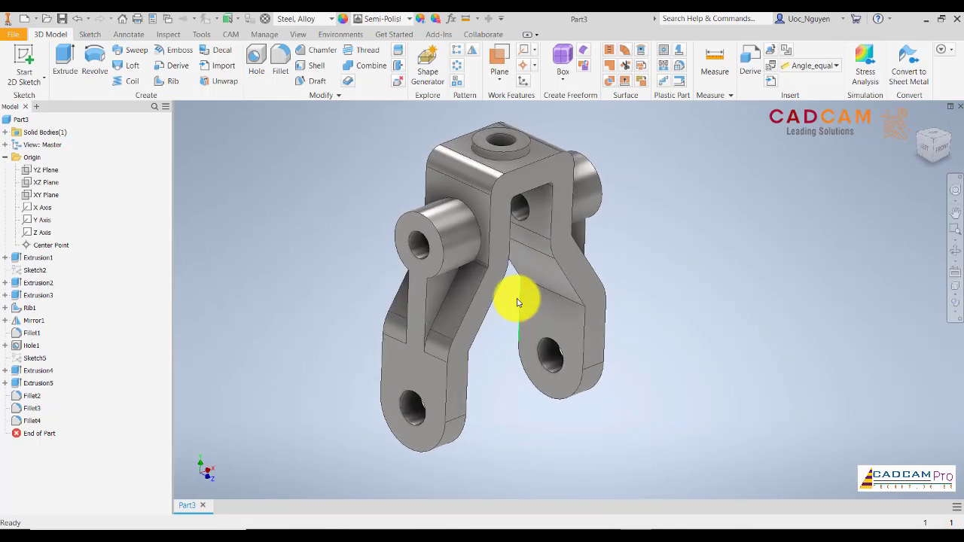
mouse_move(517, 302)
middle_mouse_down("shift")
mouse_move(484, 307)
mouse_move(506, 334)
middle_mouse_up("shift")
key("F6")
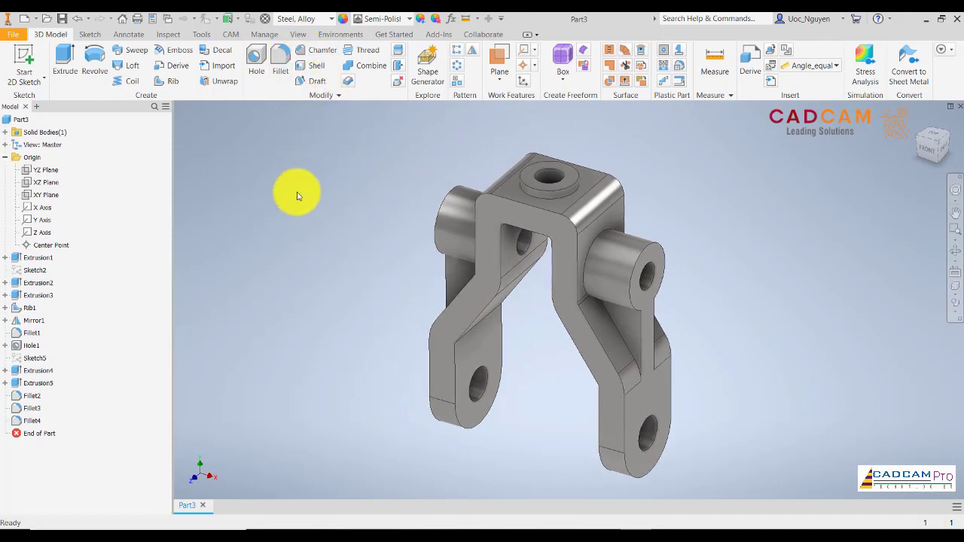
mouse_move(376, 295)
middle_mouse_down("shift")
mouse_move(525, 355)
mouse_move(517, 344)
mouse_move(753, 487)
middle_mouse_up("shift")
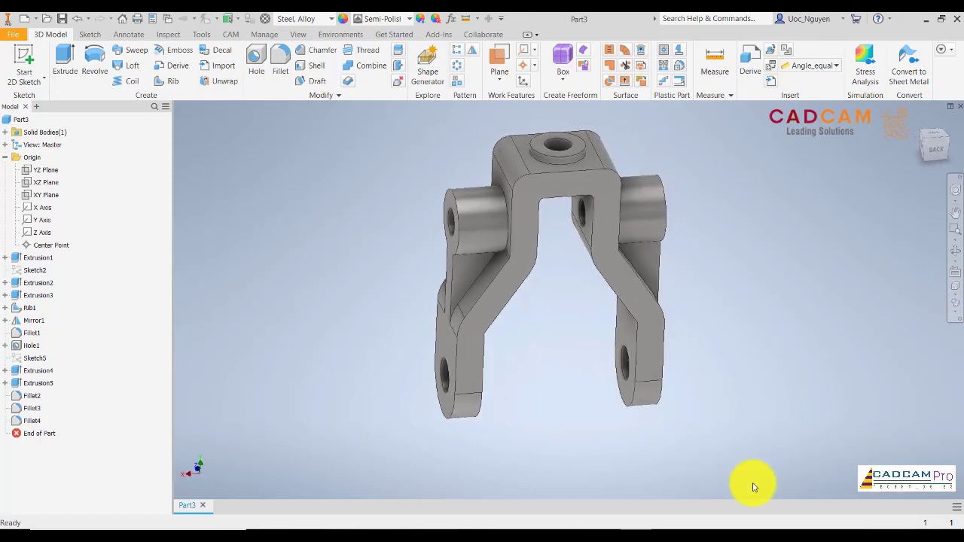